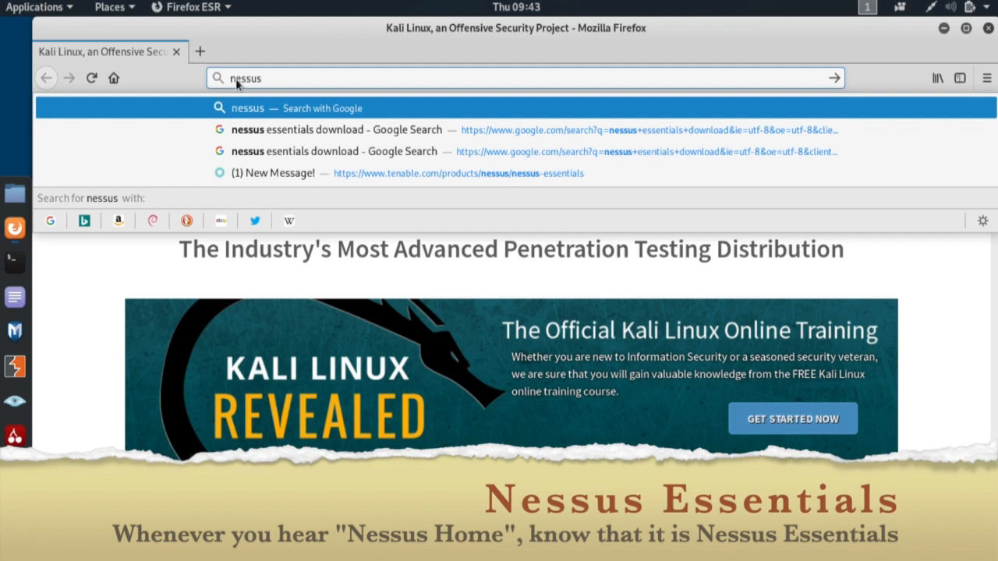
Search Google for 'nessus essentials download' and open Tenable's Nessus Essentials page from the results.
text(essential)
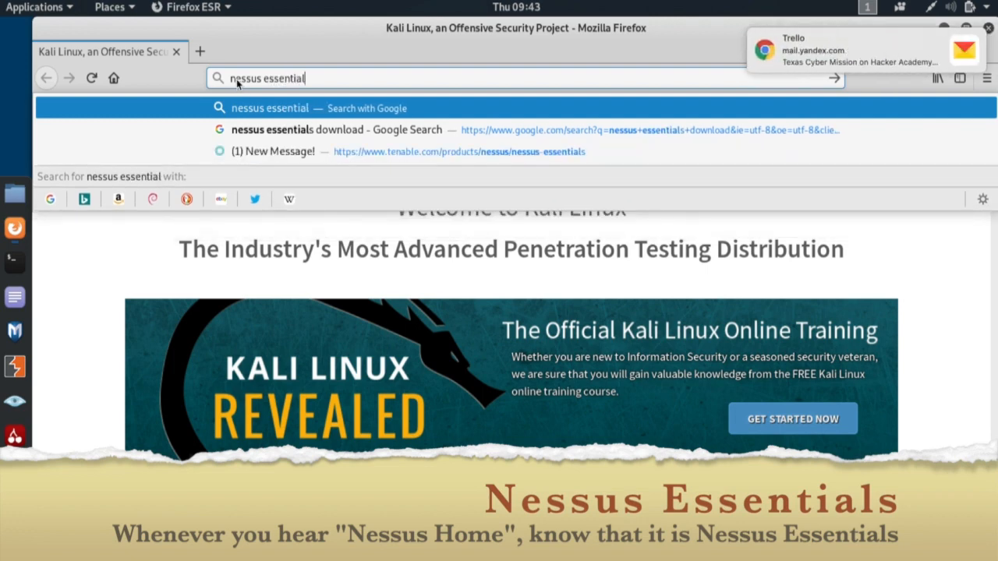
text(s download)
key(Return)
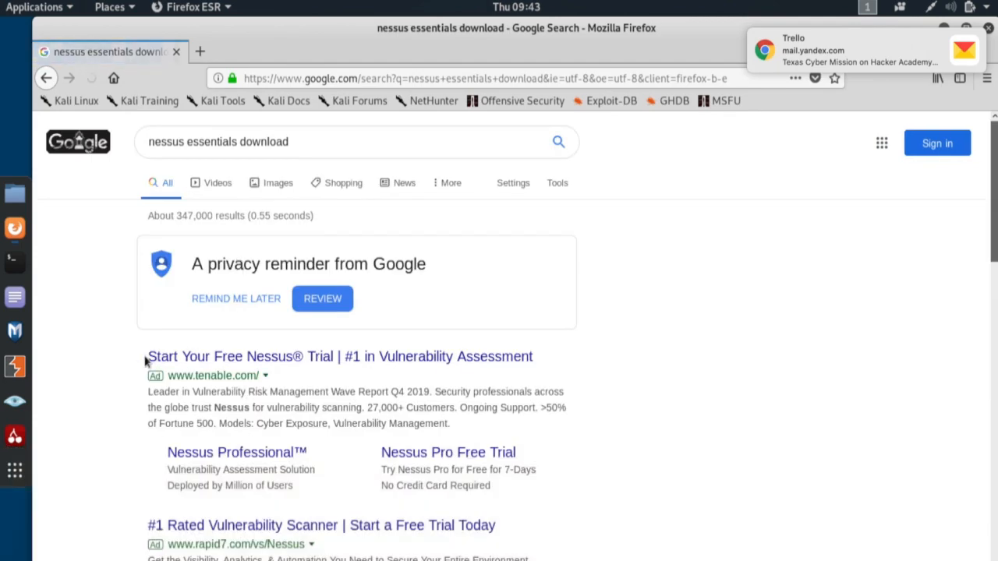
scroll(329, 476, down, 5)
scroll(329, 471, down, 2)
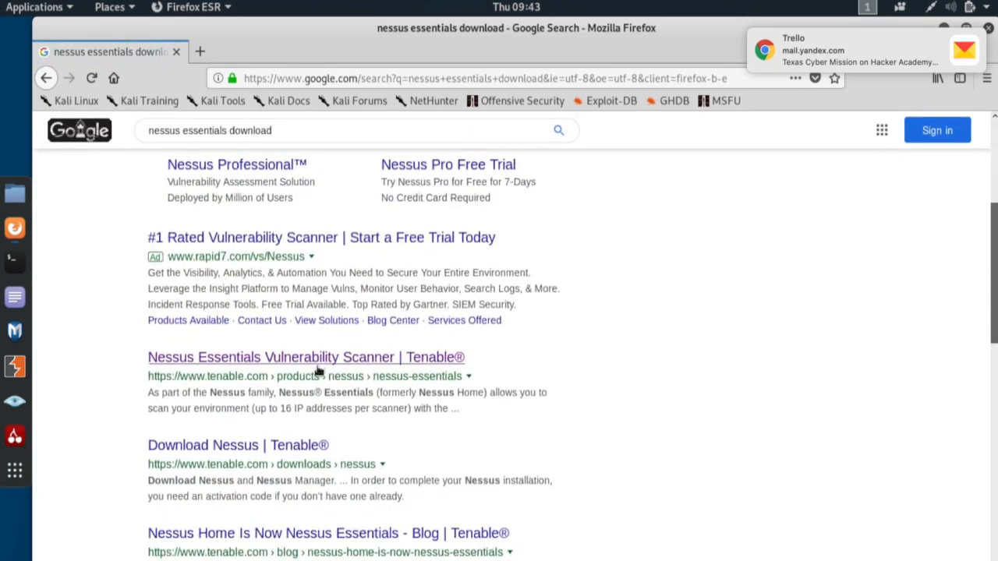
click(323, 357)
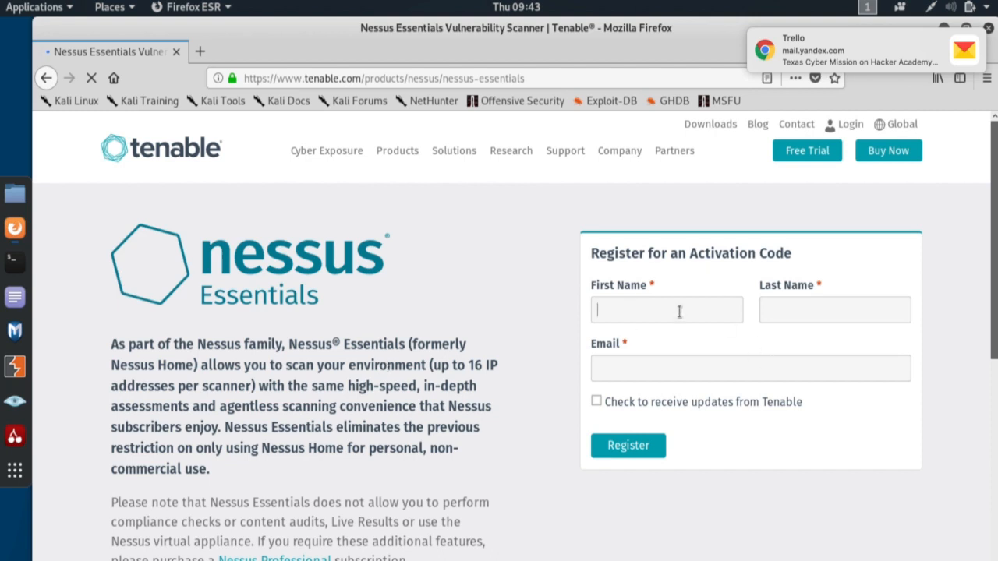
Register for an activation code with a name and e-mail address, then highlight the emailed-code confirmation.
text(ethical)
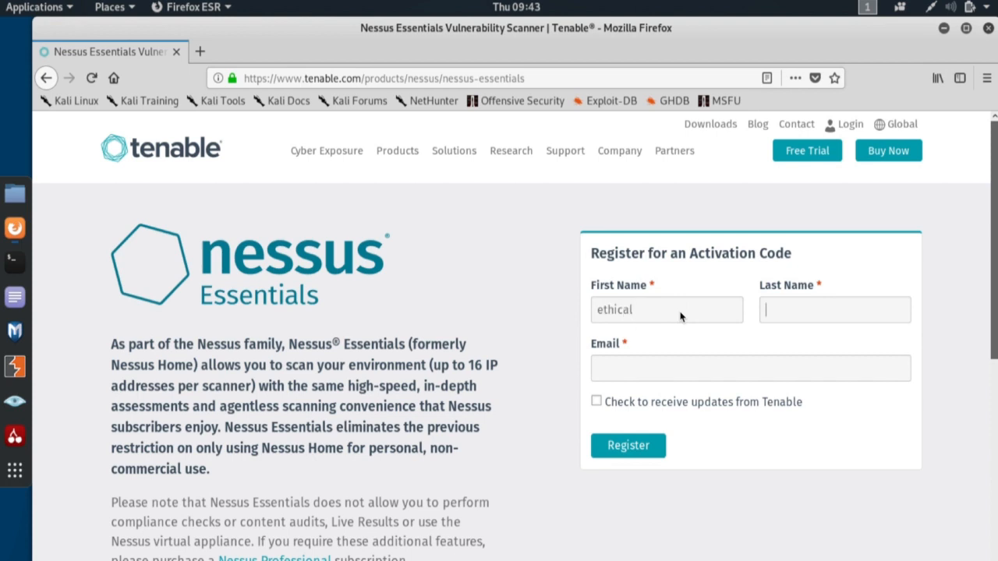
text(hacker)
key(Tab)
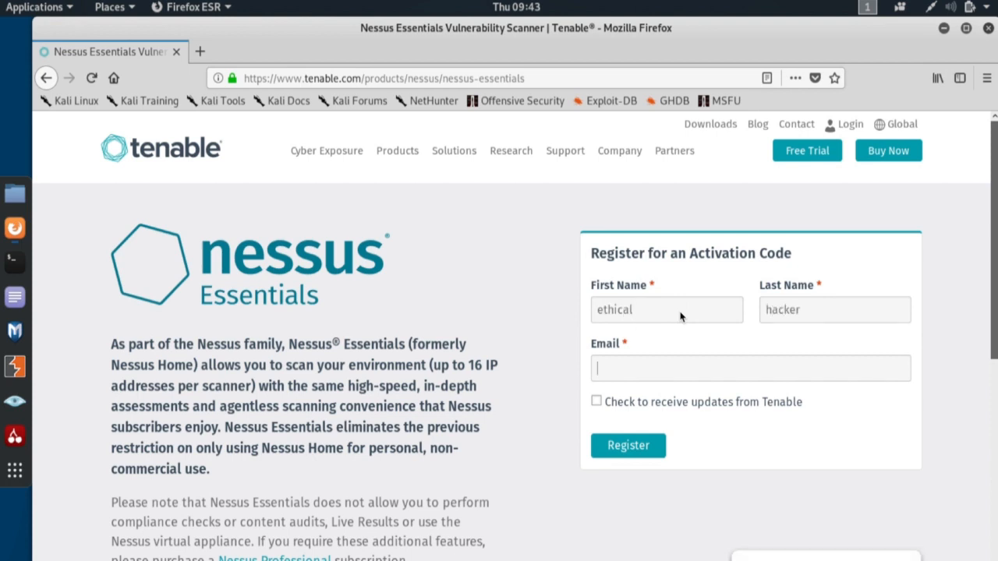
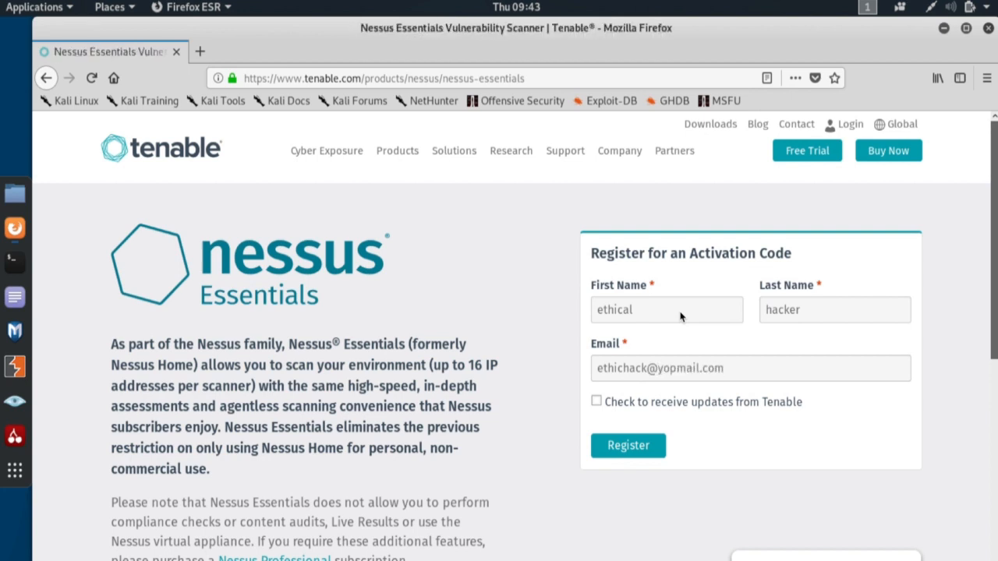
click(628, 446)
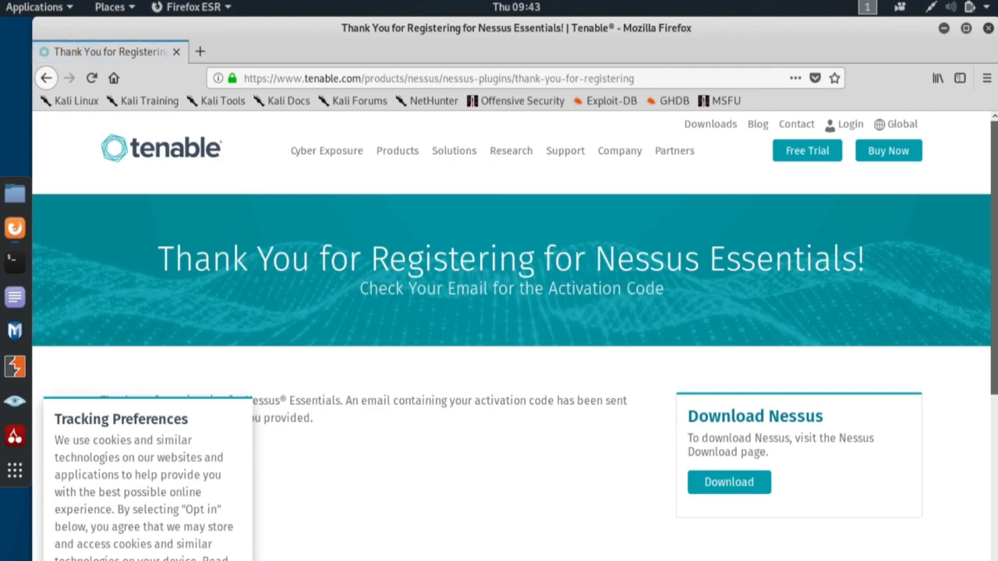
click(162, 559)
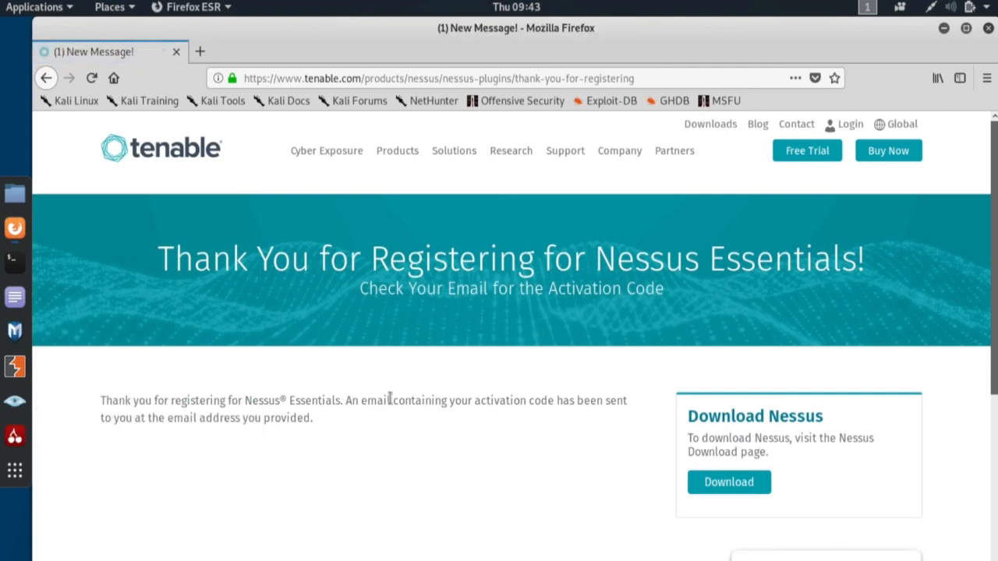
drag(346, 401, 314, 419)
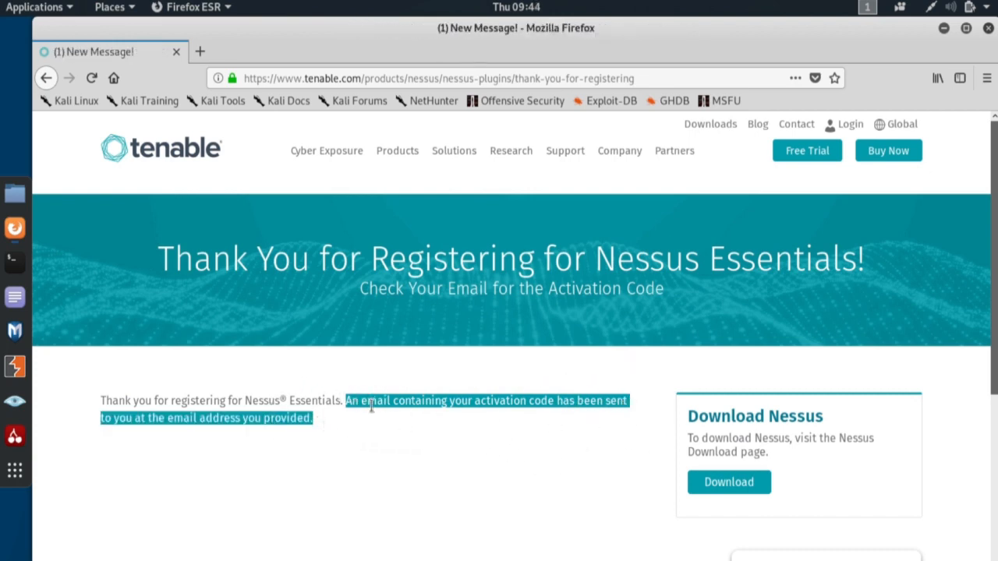
click(199, 52)
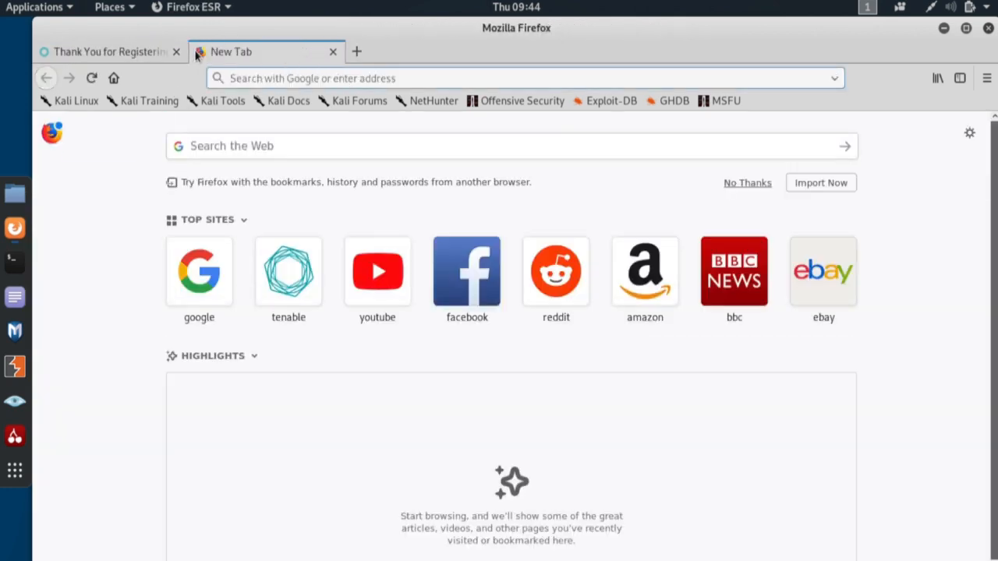
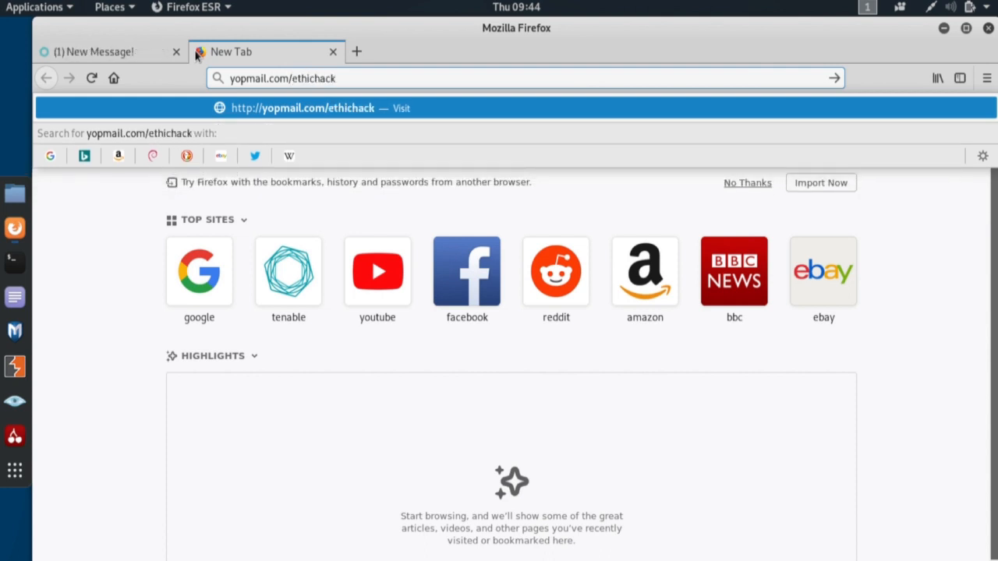
key(Return)
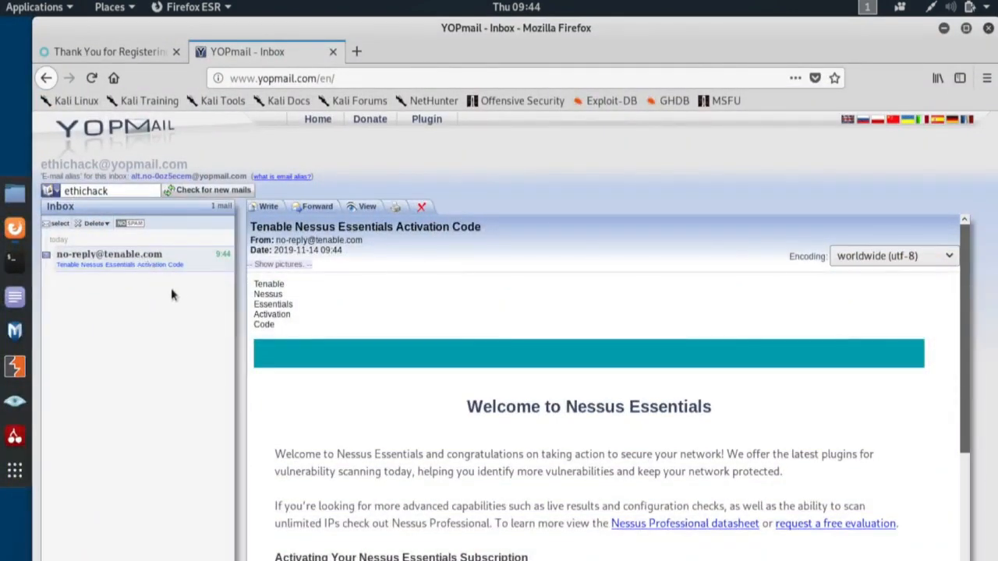
scroll(468, 357, down, 3)
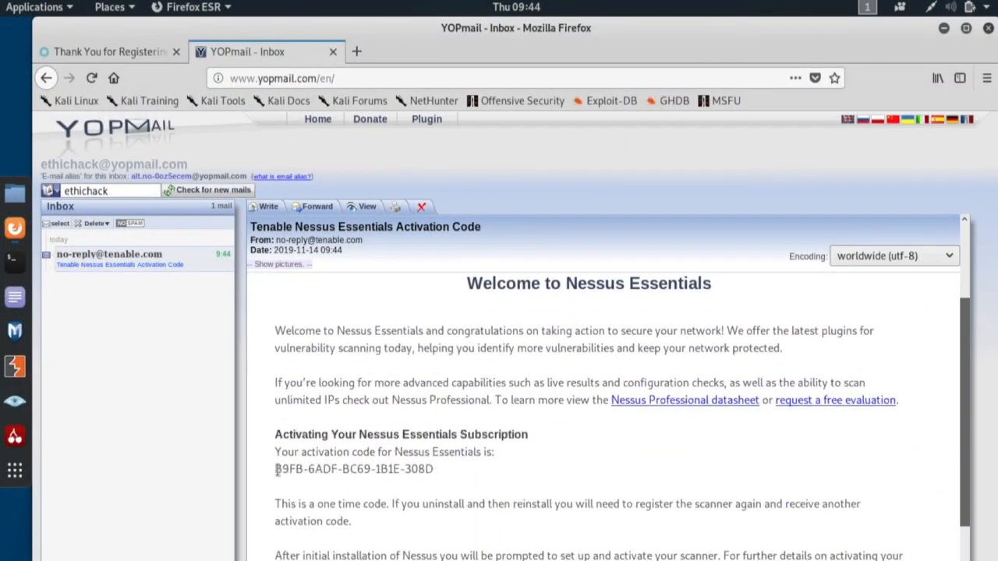
drag(273, 468, 433, 468)
From the Tenable downloads page, agree to the licence and save Nessus-8.8.0-debian6_amd64.deb to disk.
click(125, 51)
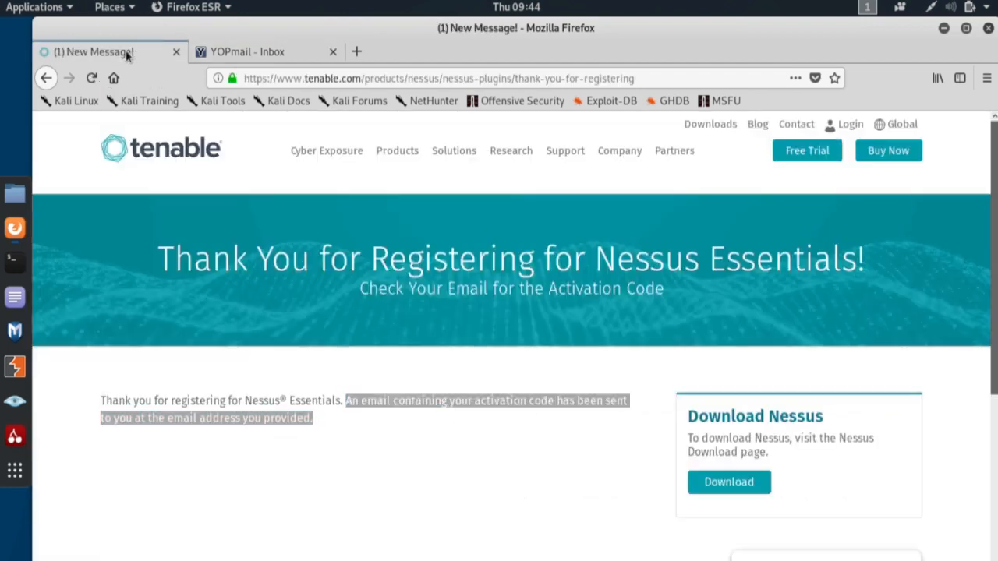
click(729, 482)
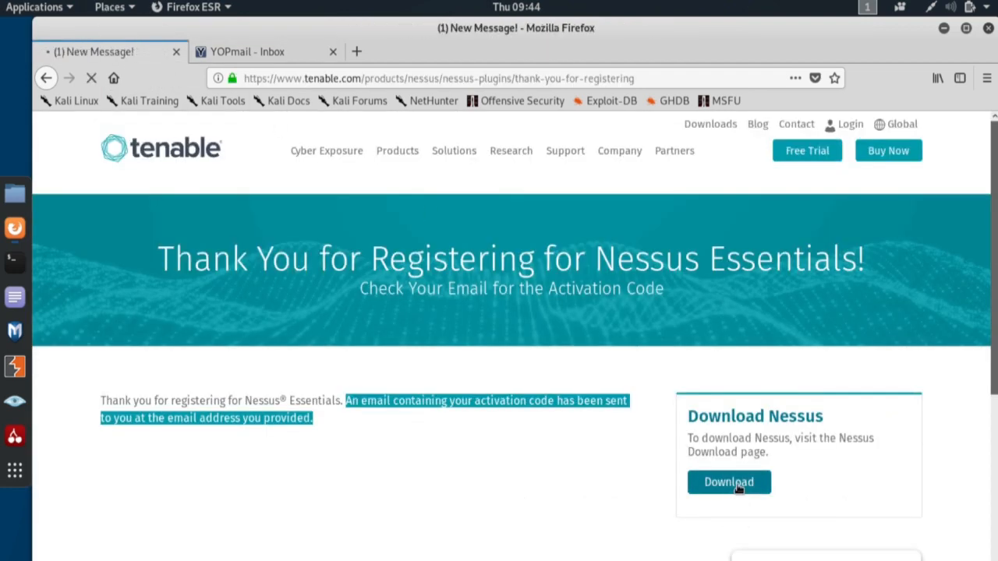
scroll(368, 373, down, 3)
scroll(368, 373, down, 7)
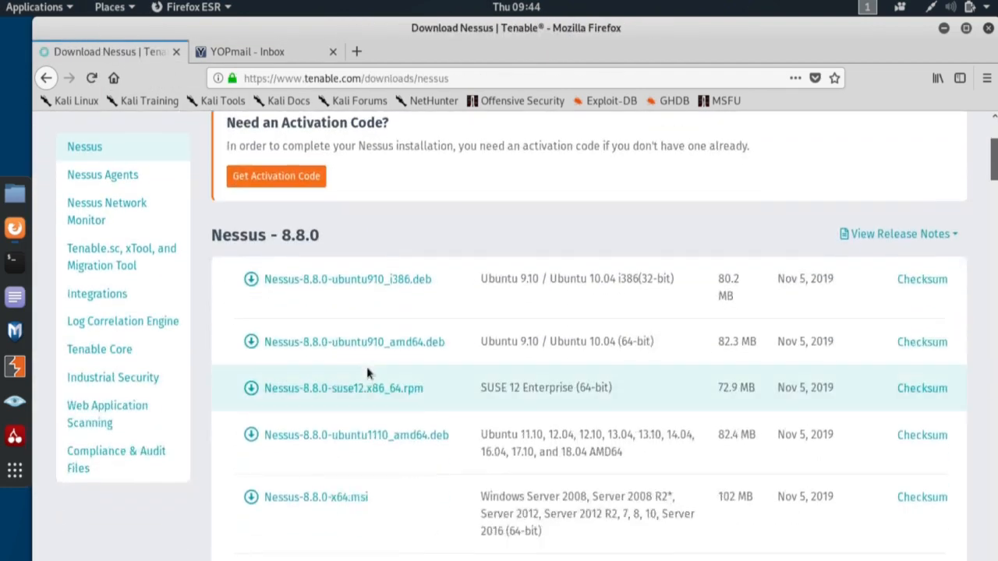
scroll(422, 381, down, 6)
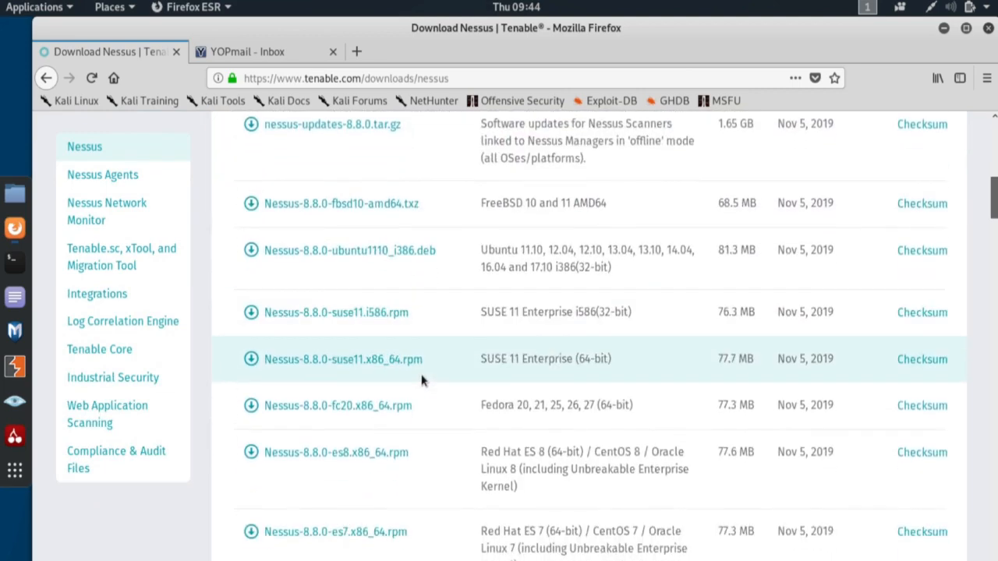
scroll(422, 381, down, 3)
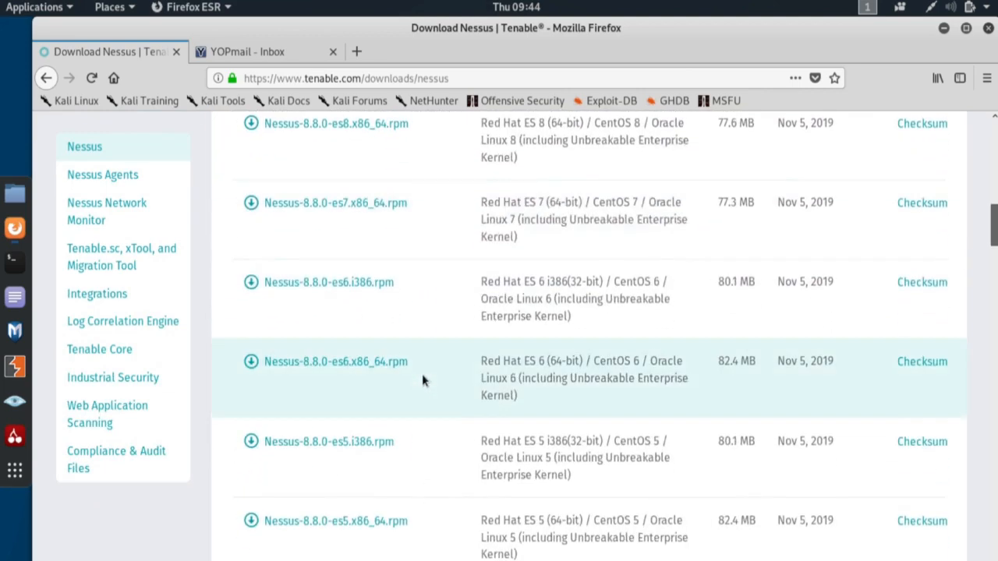
scroll(421, 380, down, 5)
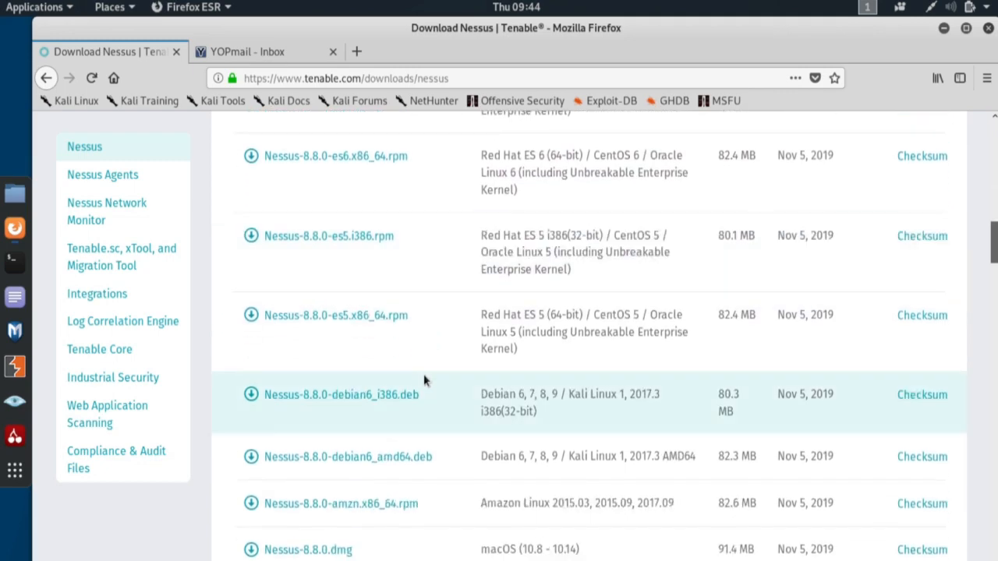
click(401, 460)
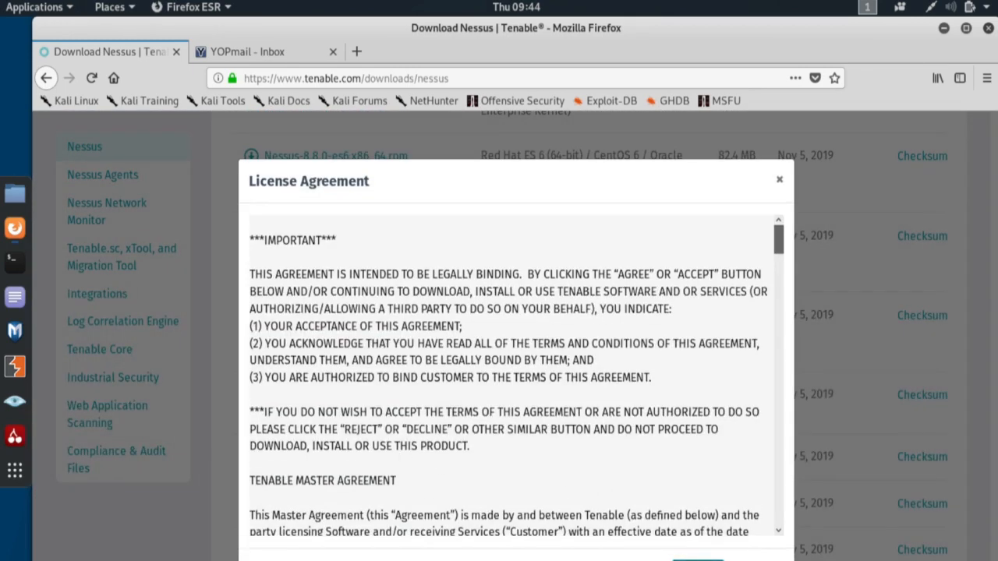
click(697, 560)
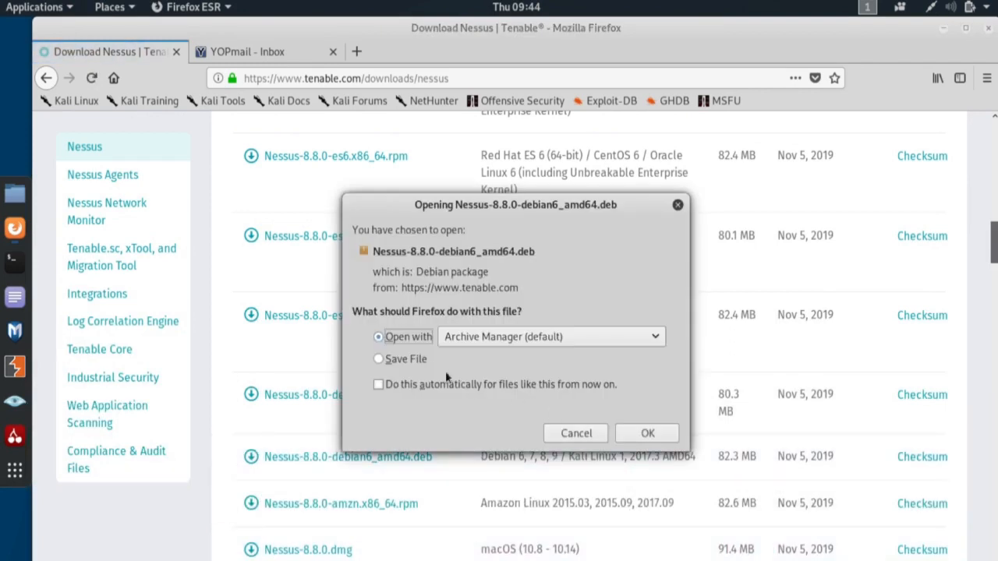
click(414, 360)
click(647, 434)
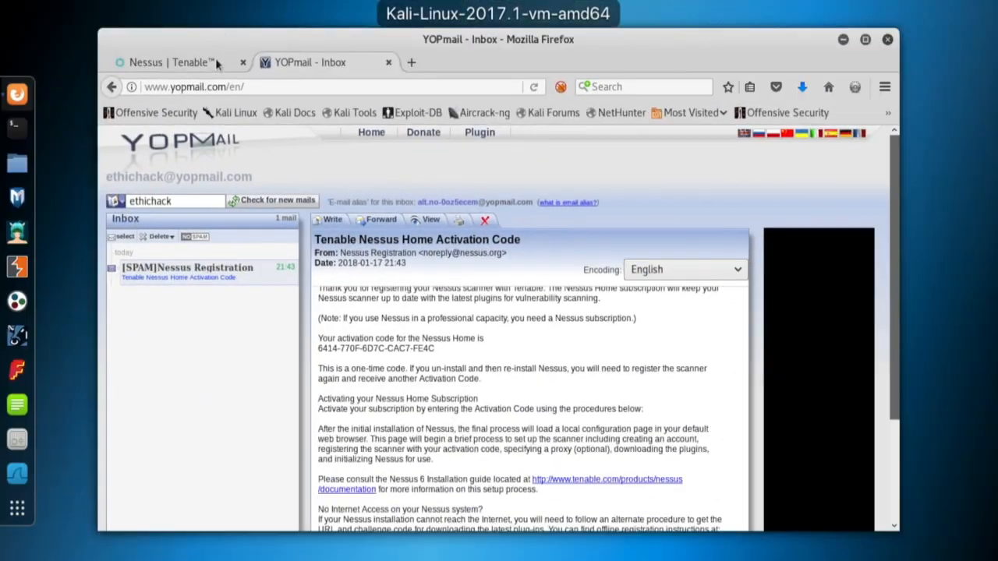
Confirm Nessus-7.0.1-debian6_amd64.deb (54.4 MB) is in Downloads via the downloads panel, then close the file manager.
click(210, 62)
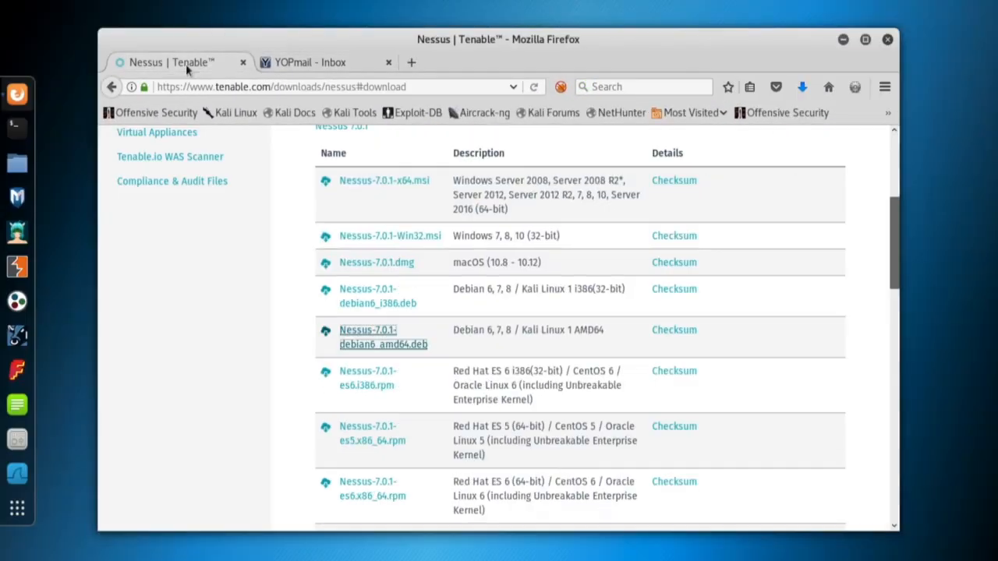
click(802, 88)
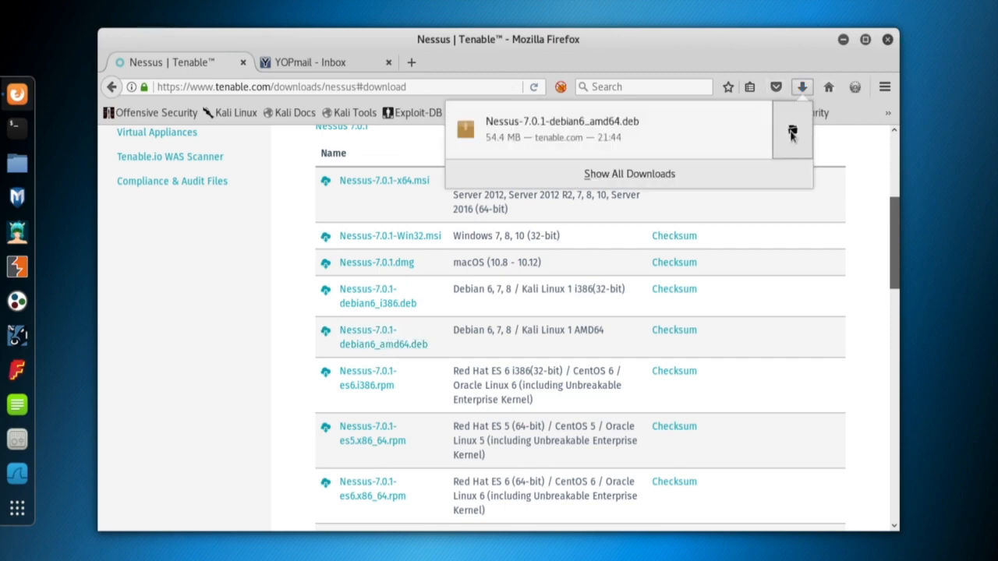
click(792, 133)
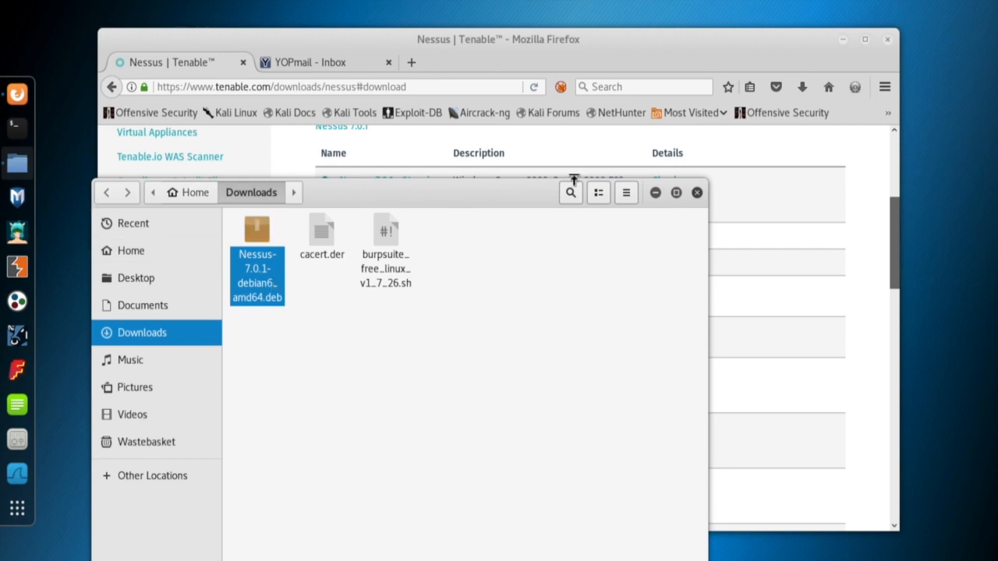
click(696, 193)
In a new terminal, change to the Downloads folder and list its files with ls and ls -al.
click(17, 125)
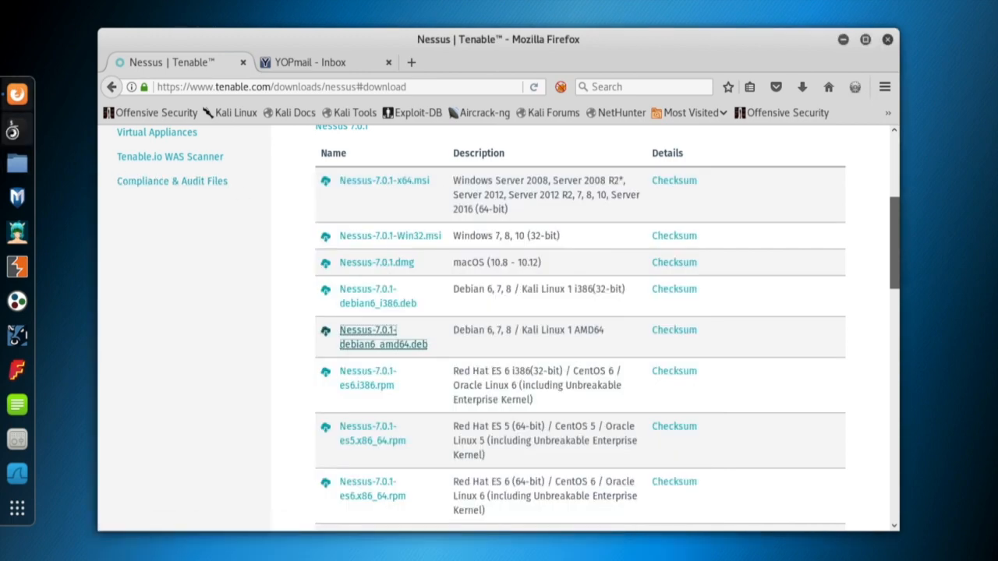
text(cd Do)
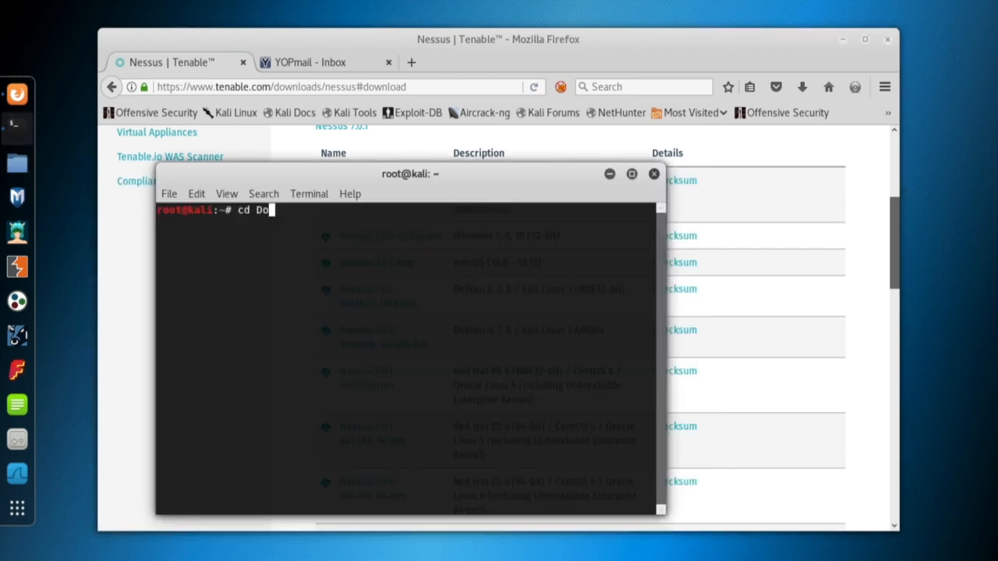
key(Tab)
key(Return)
text(ls)
key(Return)
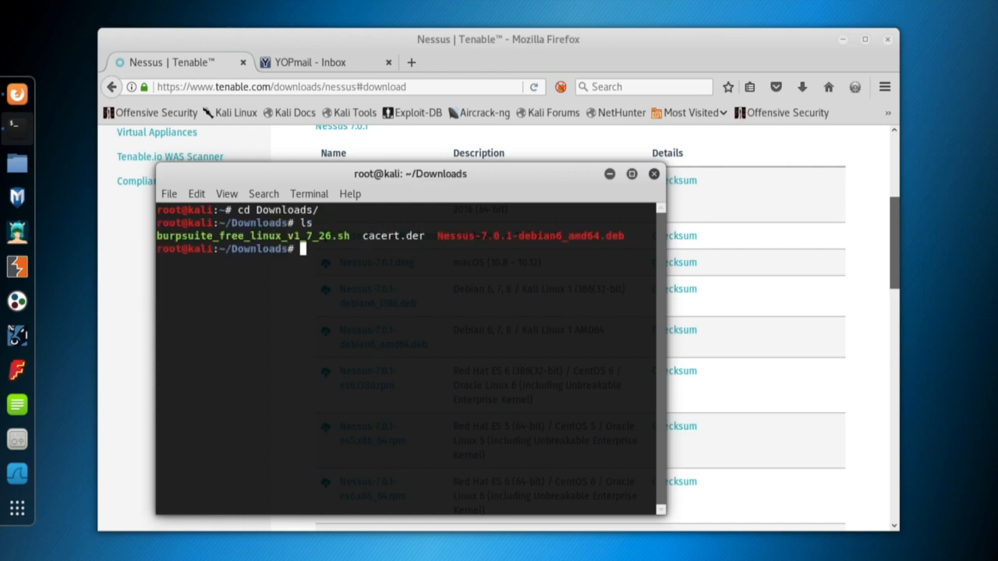
drag(437, 235, 481, 236)
text(ls -al)
key(Return)
text(dpkg)
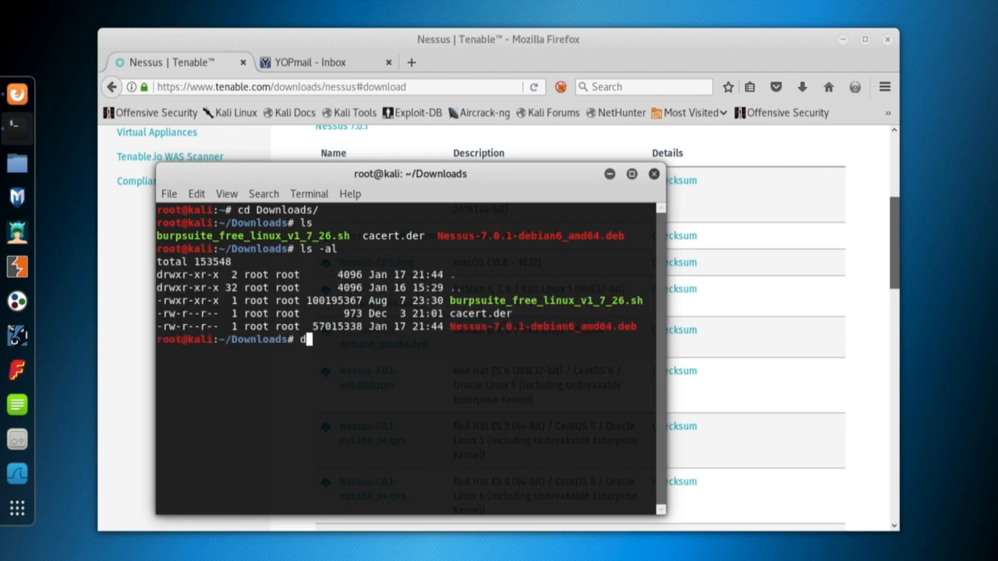
text( -i N)
key(Tab)
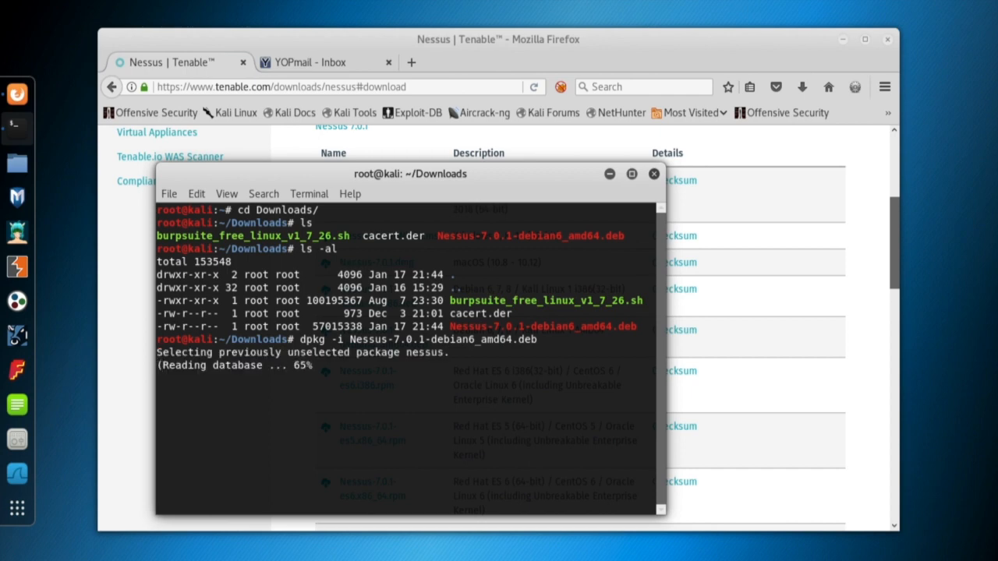
drag(498, 169, 610, 98)
drag(773, 439, 843, 510)
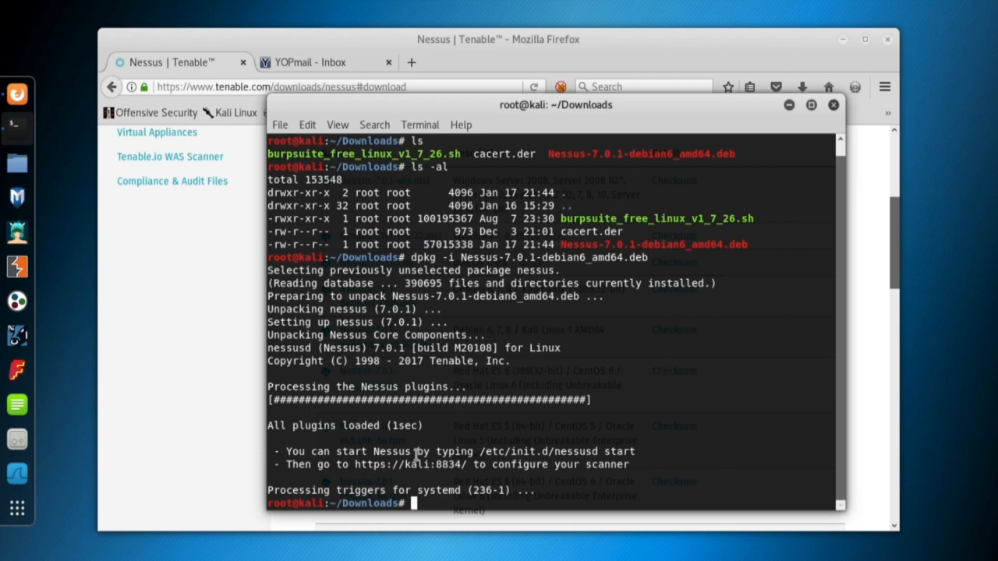
drag(287, 451, 647, 453)
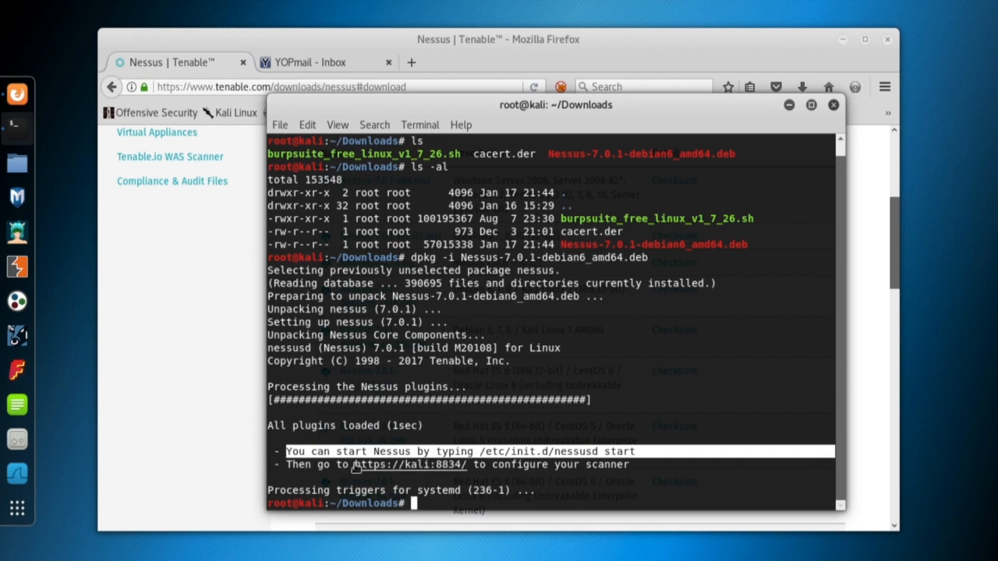
drag(355, 466, 468, 459)
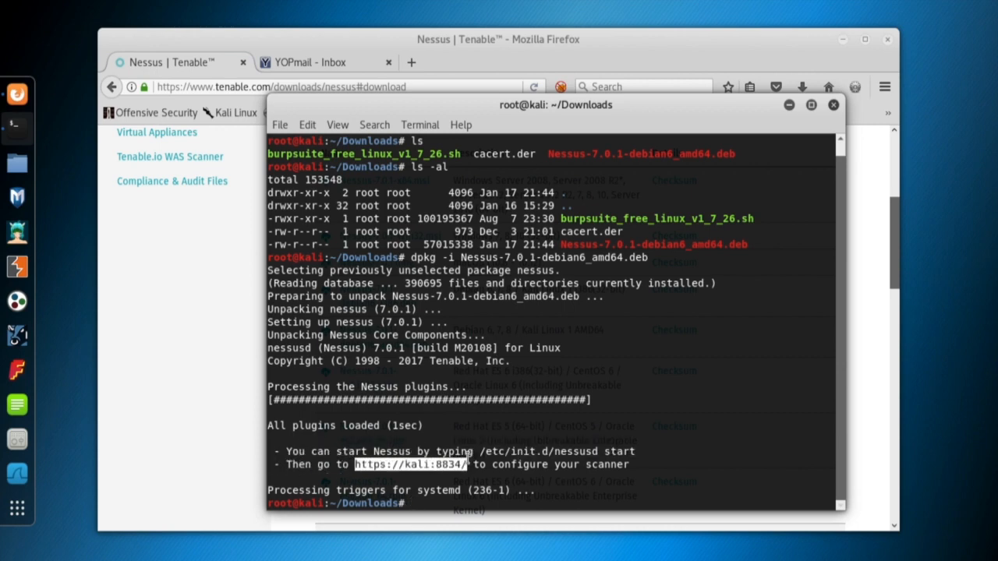
Check the Nessus service state with service nessusd status.
click(503, 432)
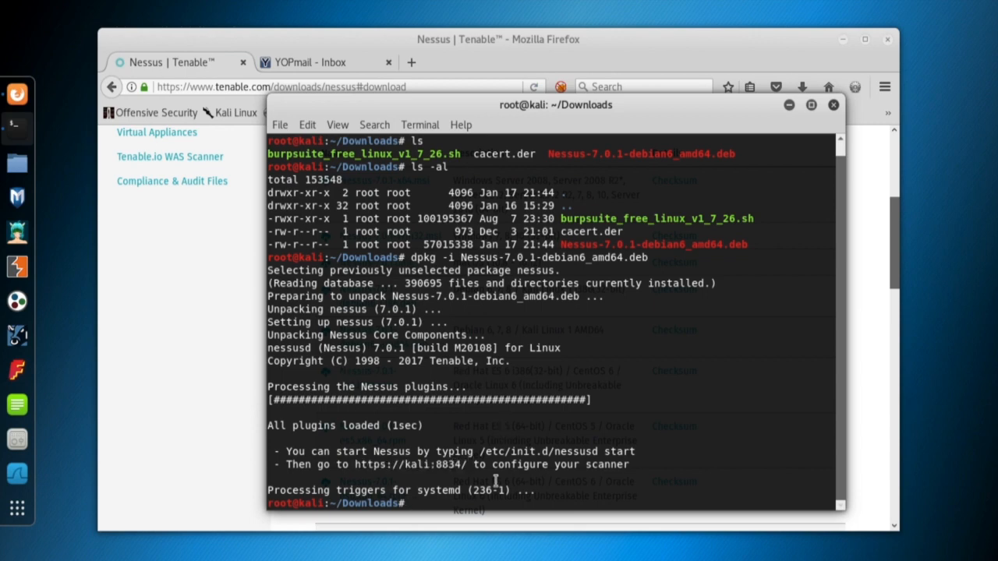
text(servu)
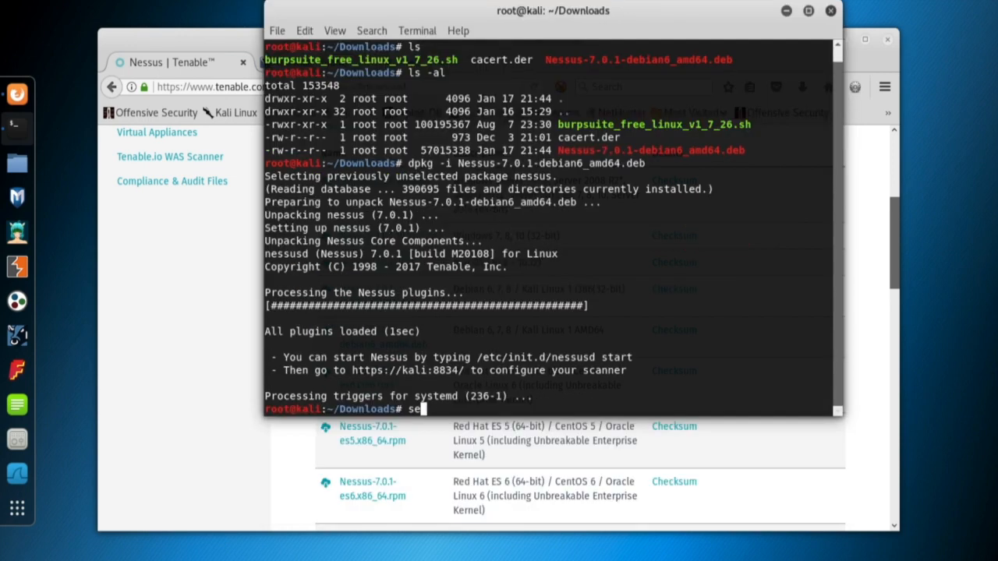
key(BackSpace)
text(ice ness)
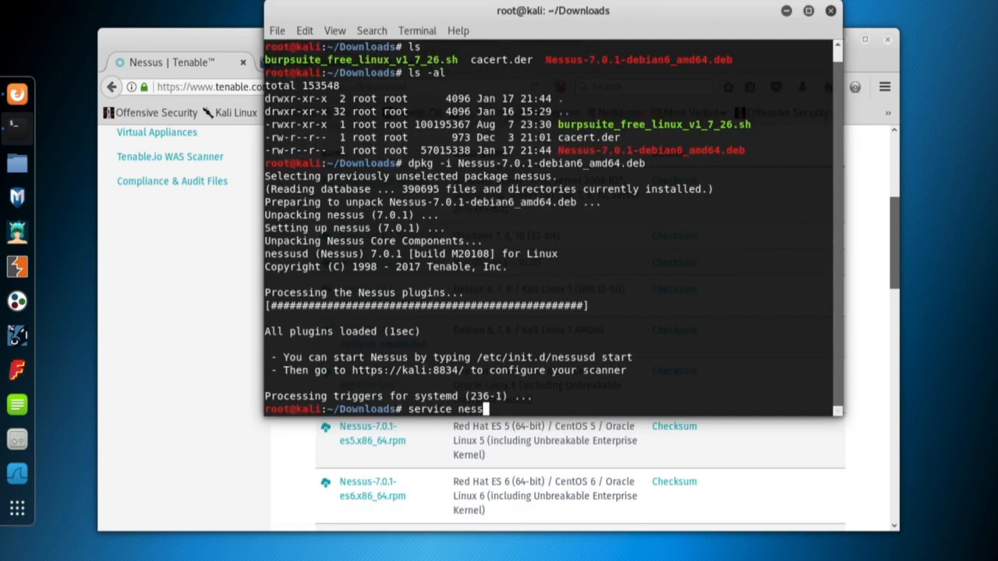
text(usd status)
key(Return)
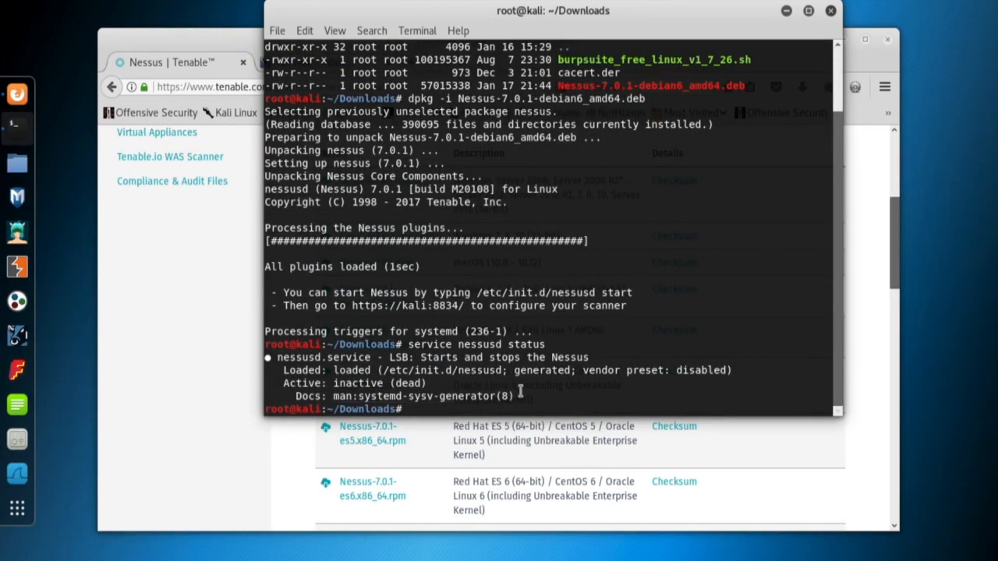
Start the dead Nessus service with service nessusd start.
double_click(399, 384)
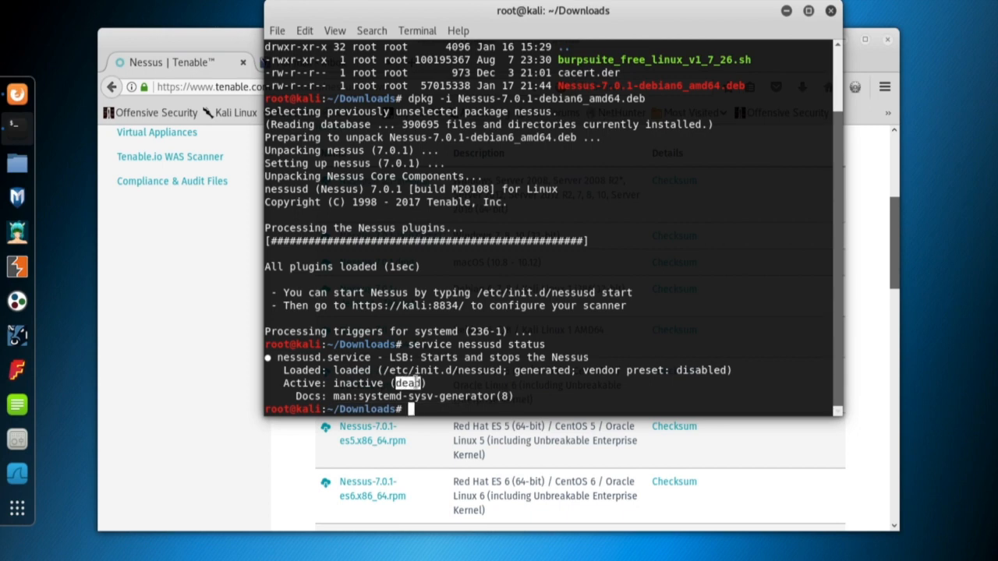
key(Up)
key(BackSpace)
key(BackSpace)
key(BackSpace)
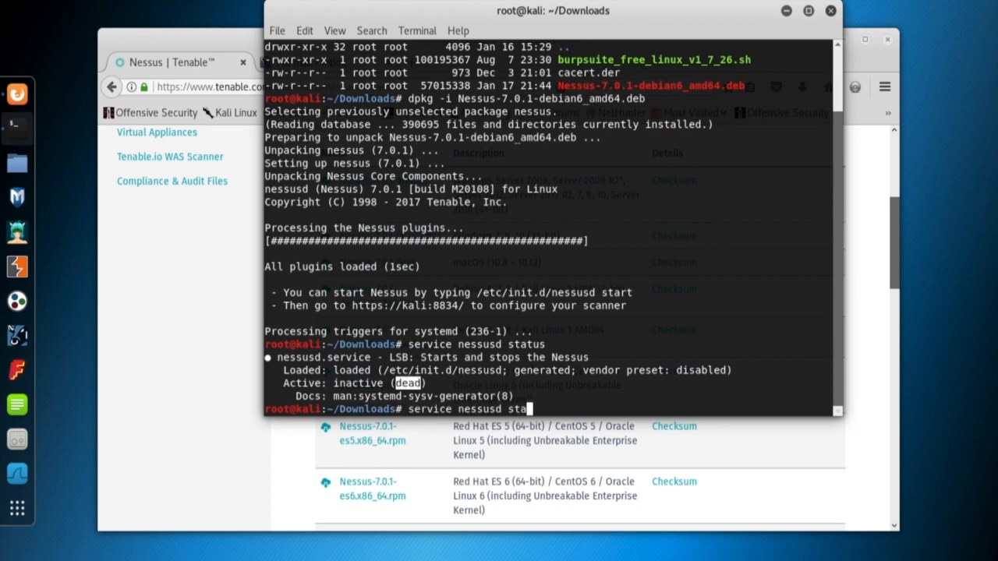
text(rt)
key(Return)
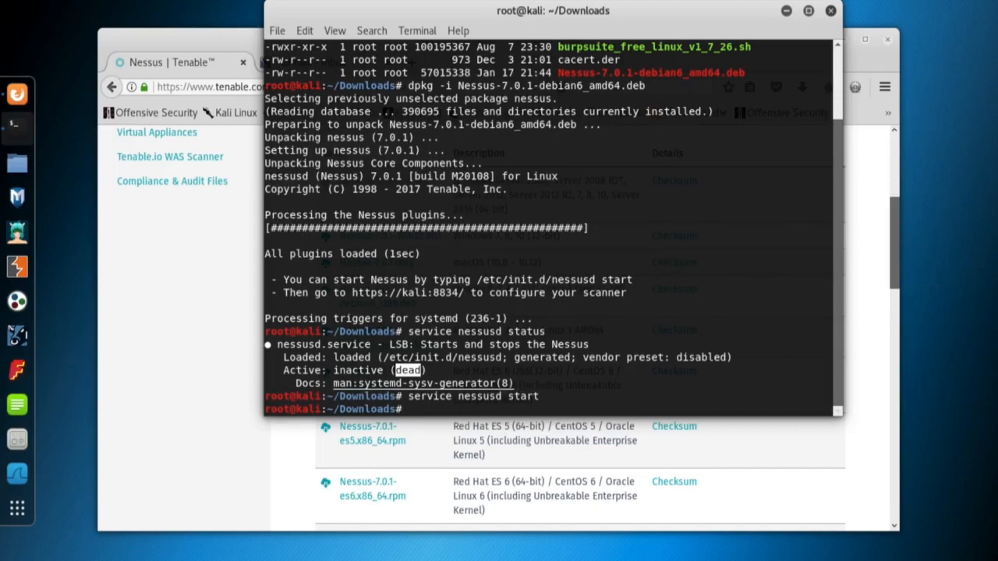
click(614, 316)
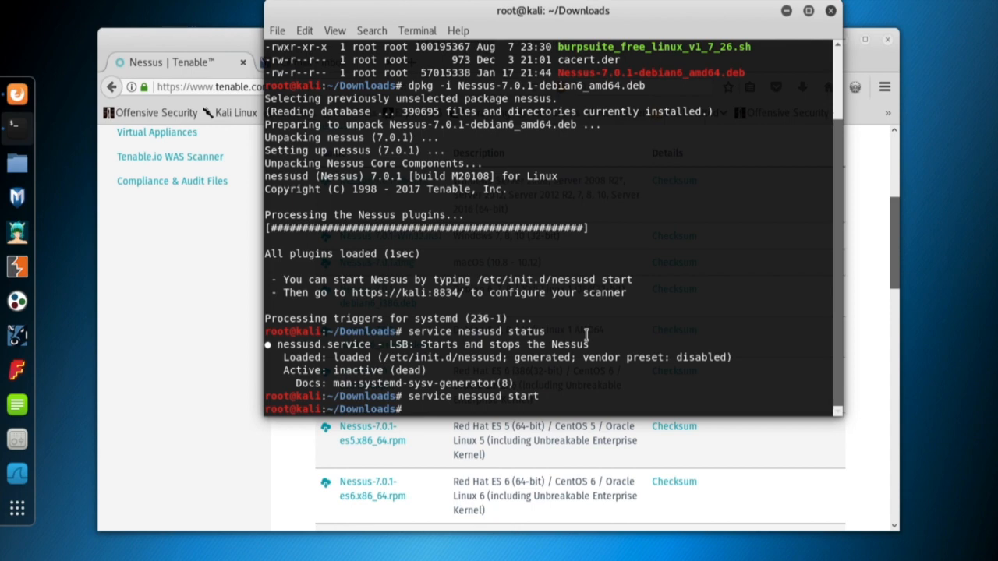
Run netstat -tnlp and confirm the nessusd process is listening on port 8834.
text(netstat -tnlp)
key(Return)
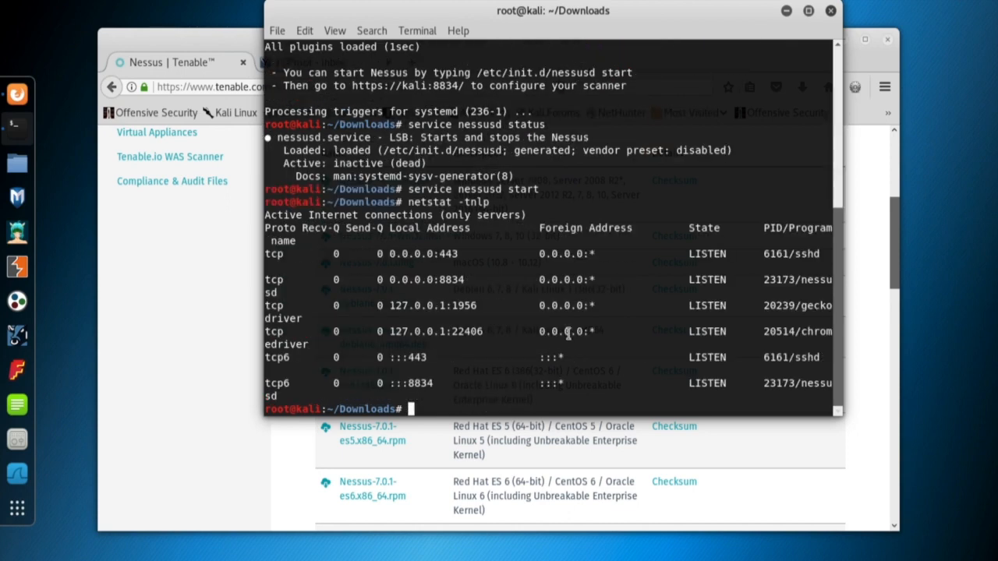
double_click(453, 279)
drag(264, 293, 164, 291)
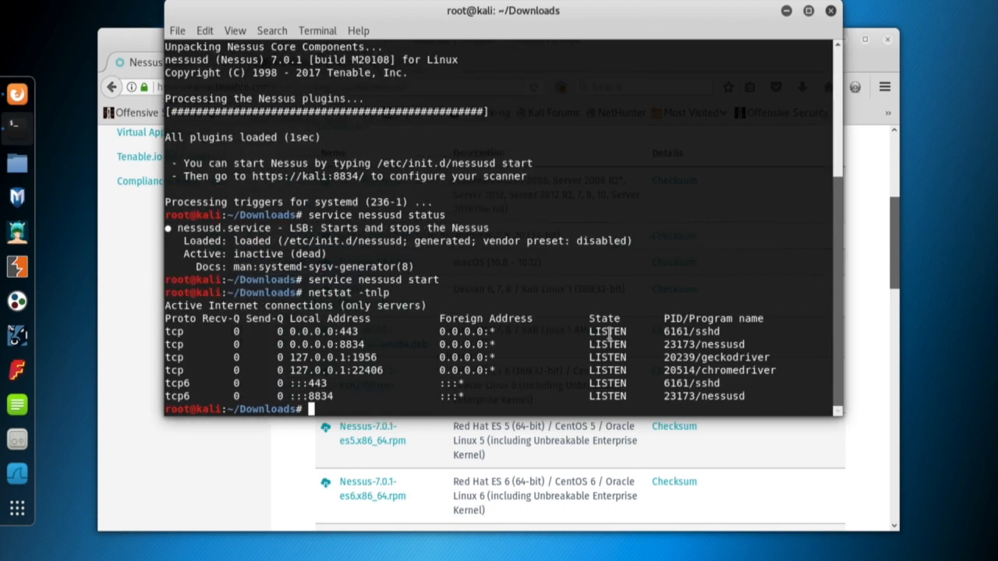
double_click(722, 344)
double_click(352, 343)
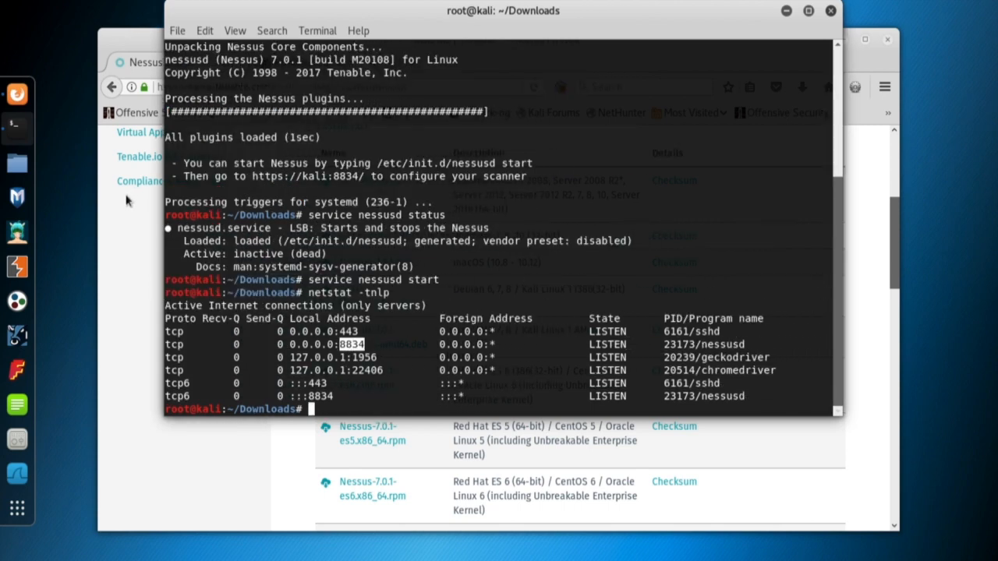
click(138, 257)
click(408, 63)
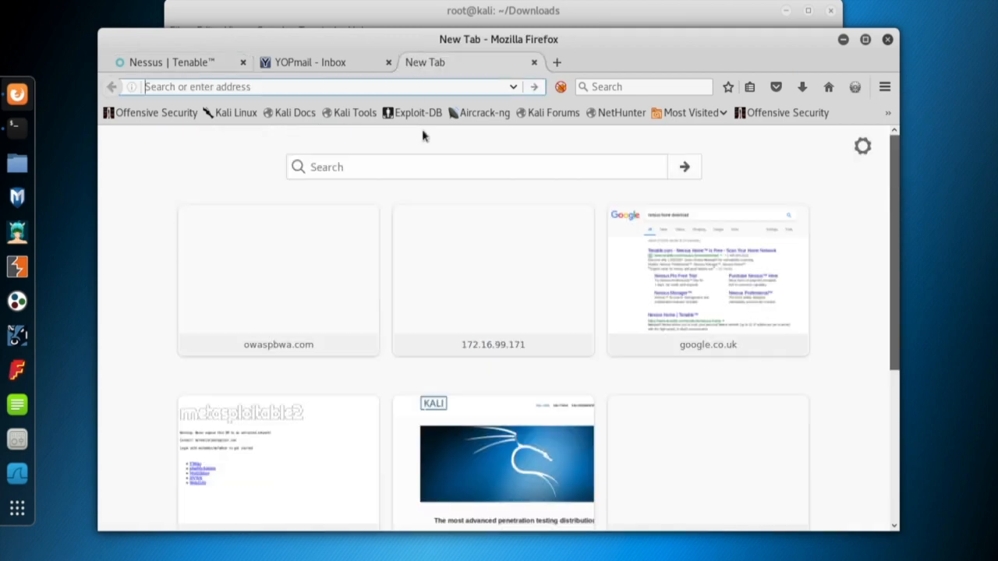
text(127.0)
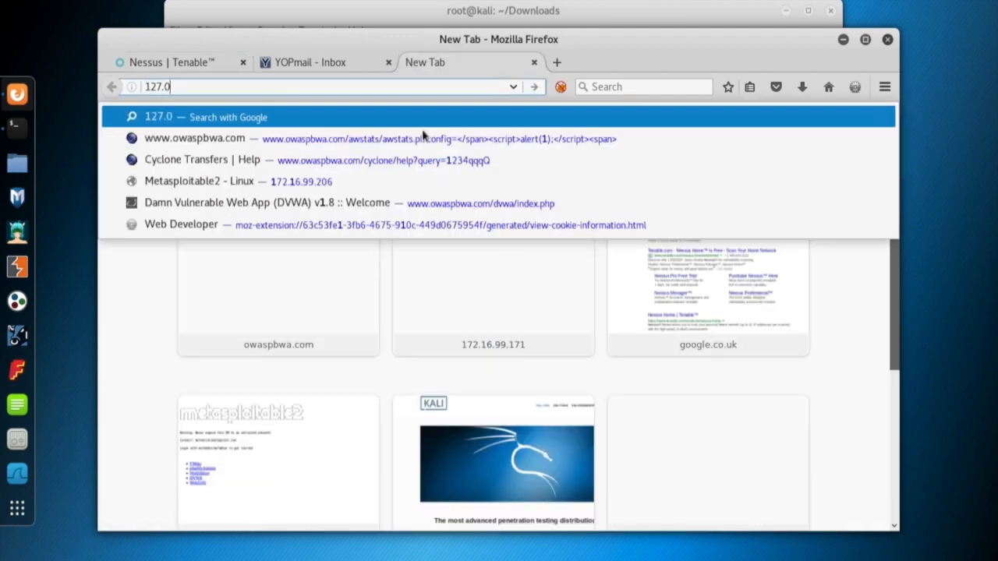
text(.0.1)
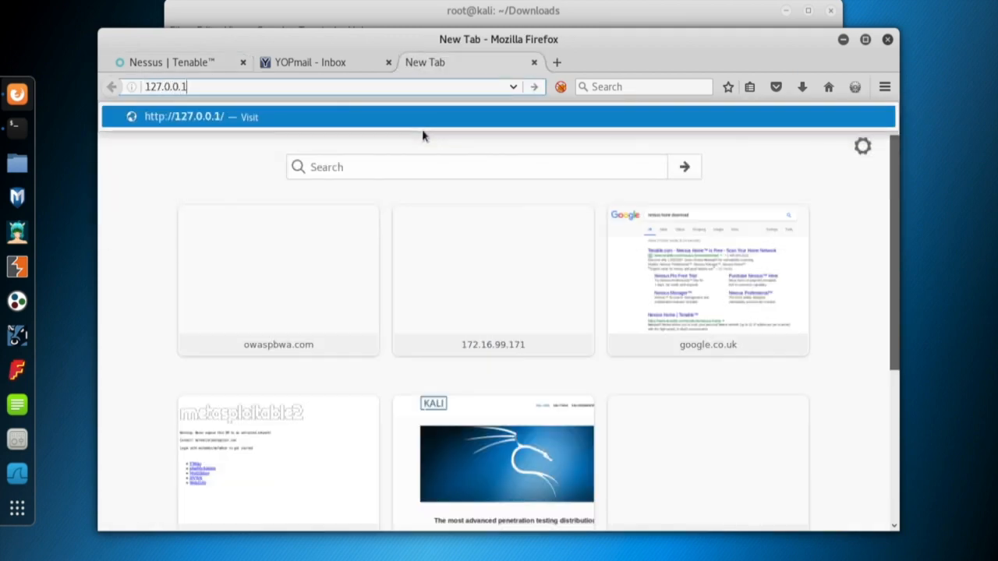
text(:8834)
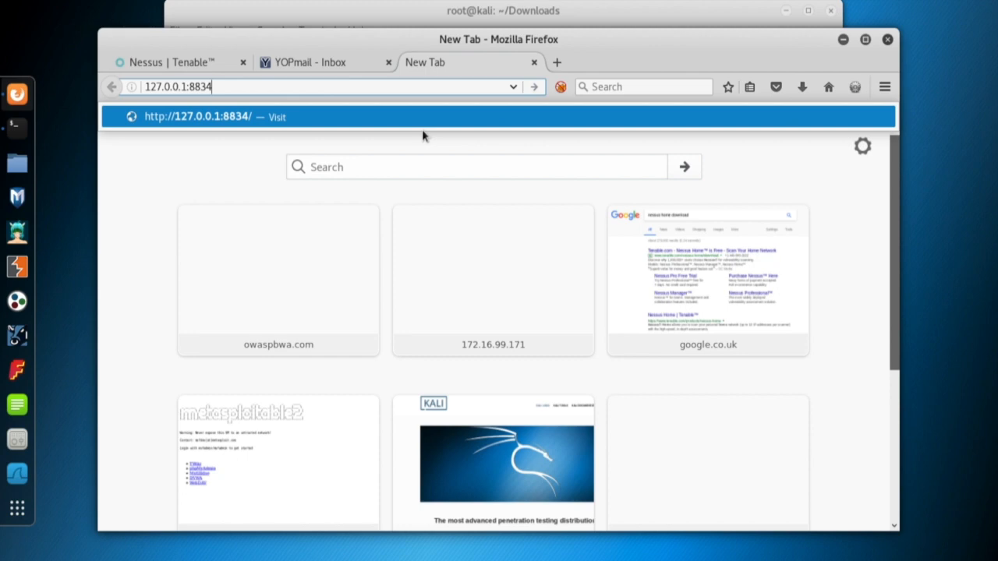
key(Return)
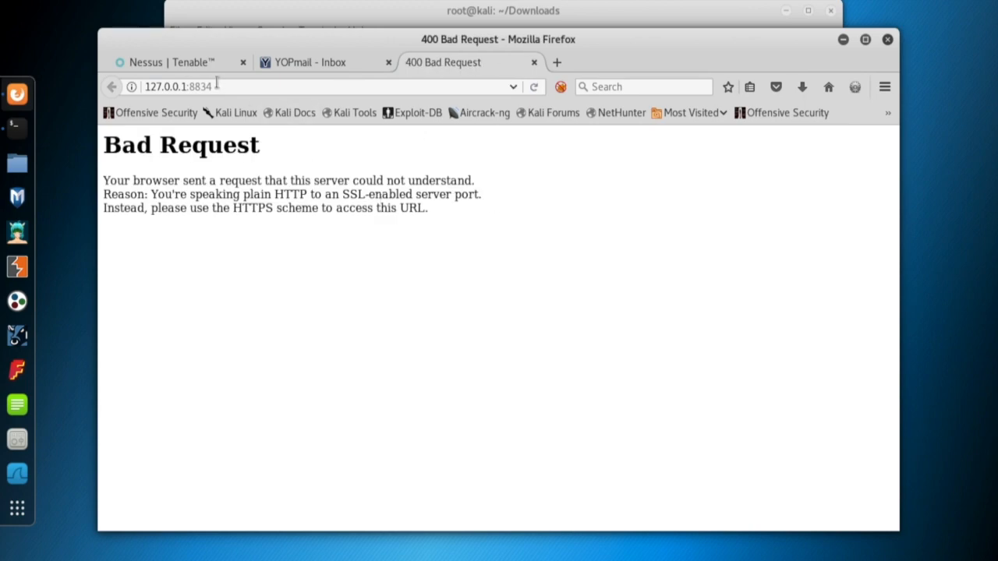
click(145, 86)
text(https://)
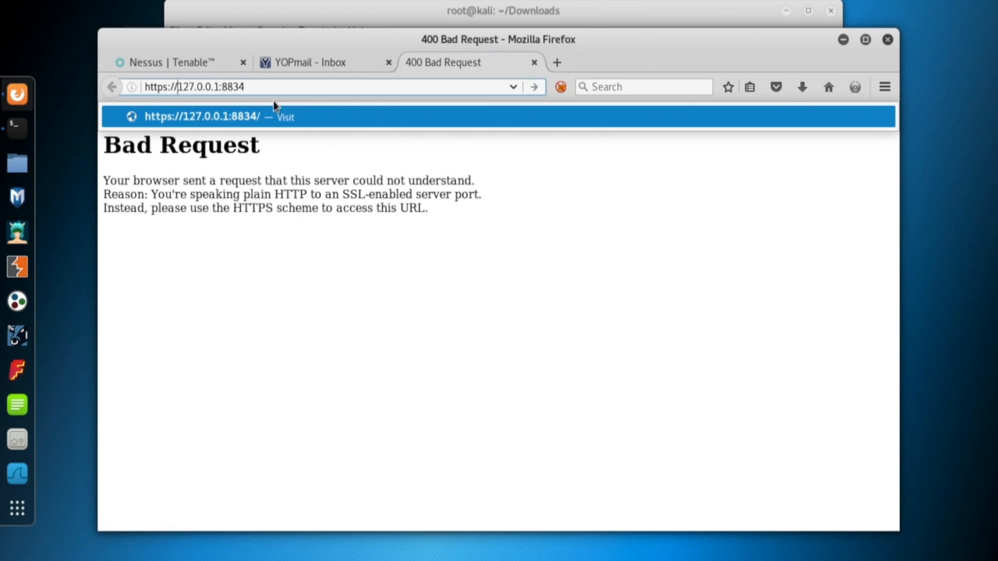
key(Return)
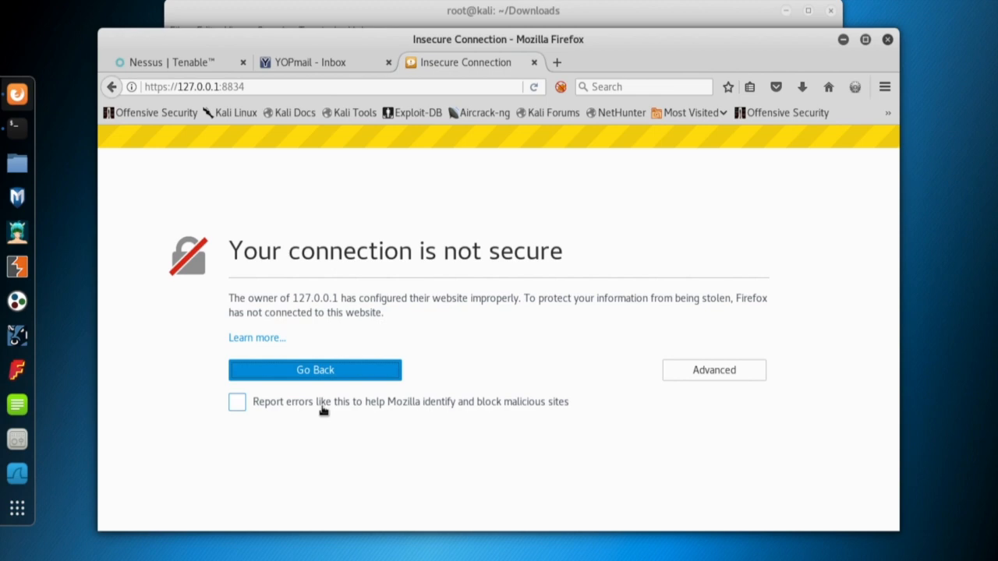
Add and confirm a security exception for the local server's certificate.
click(718, 369)
scroll(492, 321, down, 2)
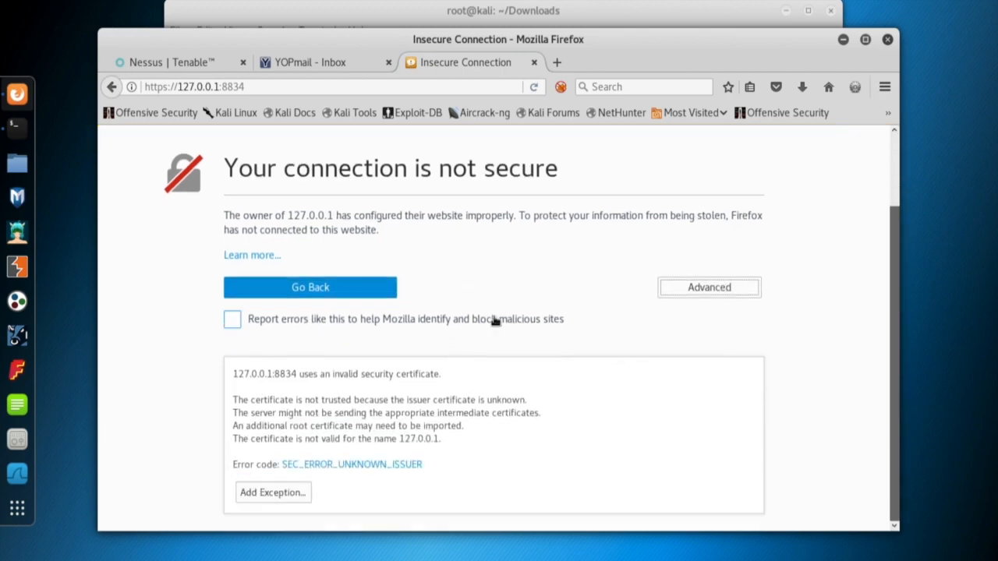
click(272, 493)
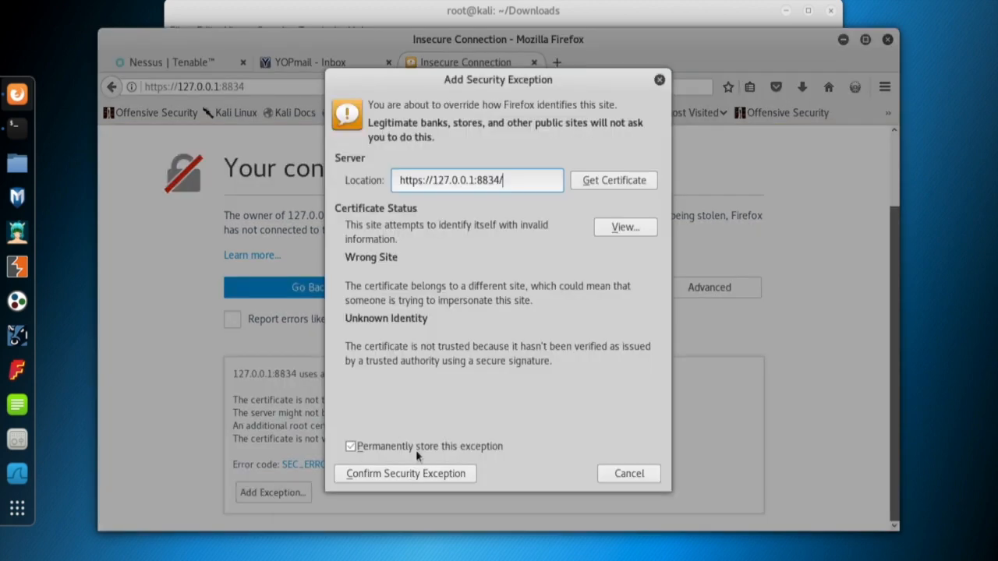
click(406, 473)
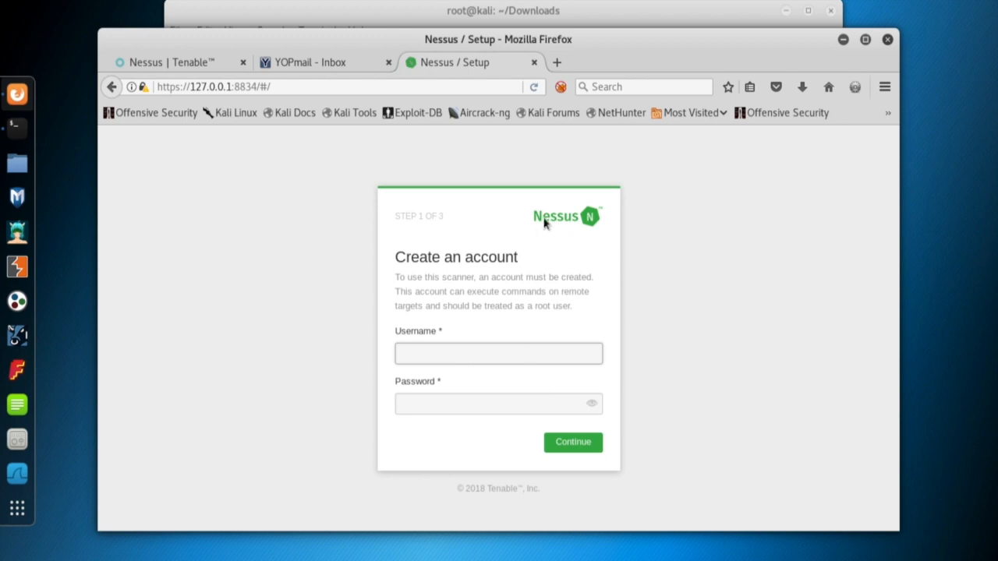
Create the Nessus account with a username and password, choosing never to save the login.
drag(566, 41, 572, 99)
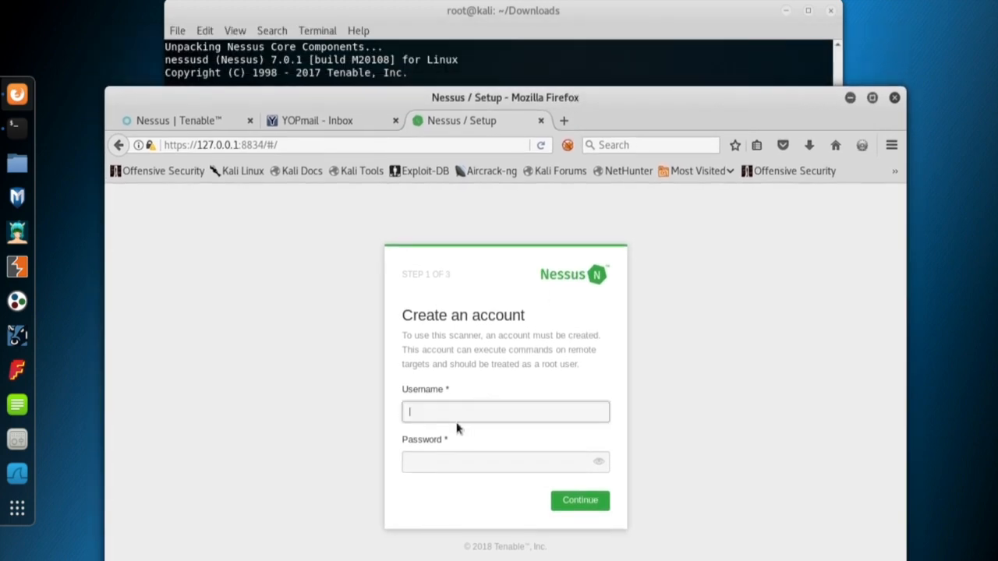
text(maydin)
key(Tab)
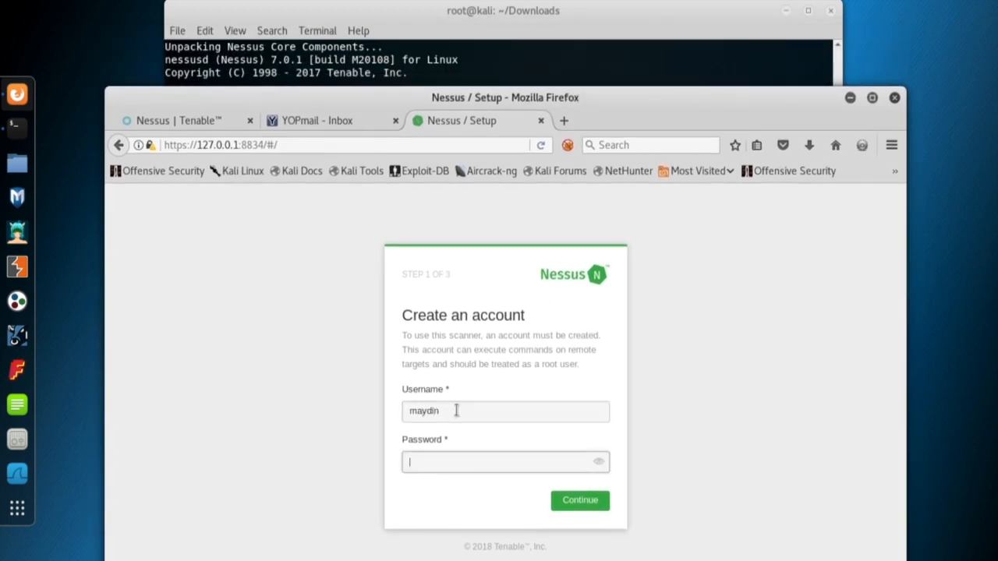
text(••••••)
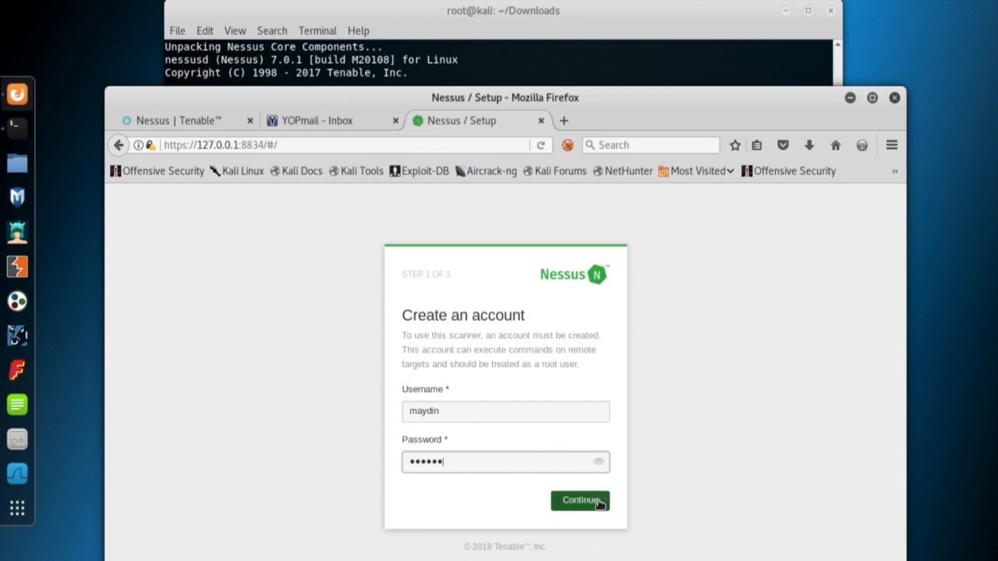
click(596, 502)
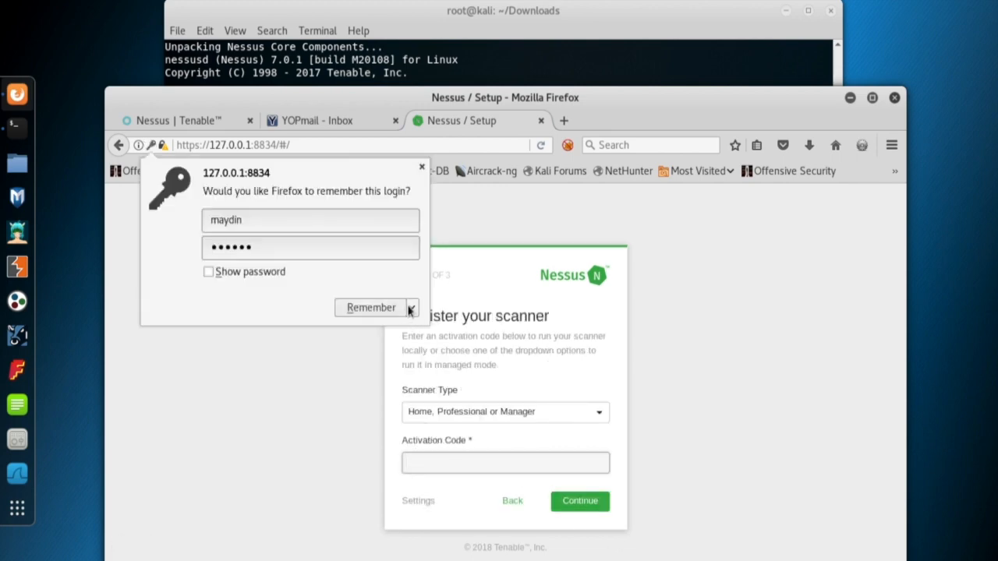
click(410, 308)
click(409, 327)
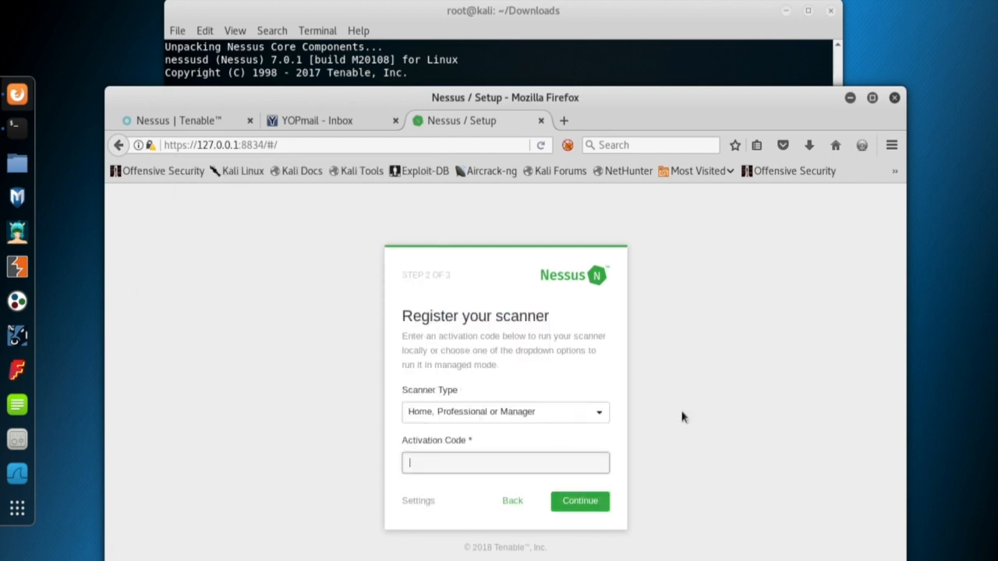
Keep Home, Professional or Manager as scanner type and submit the activation code copied from YOPmail.
click(521, 461)
click(601, 413)
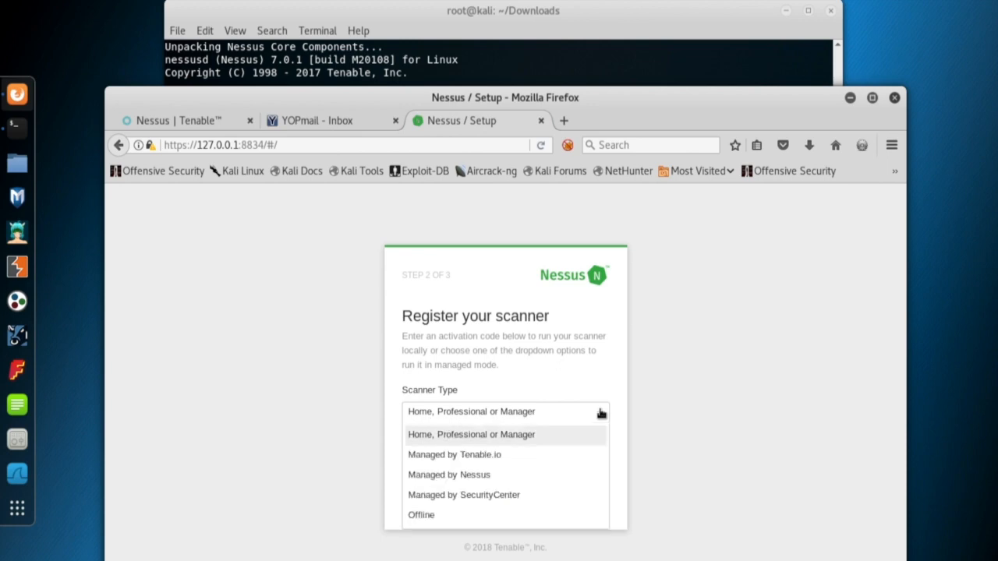
click(574, 439)
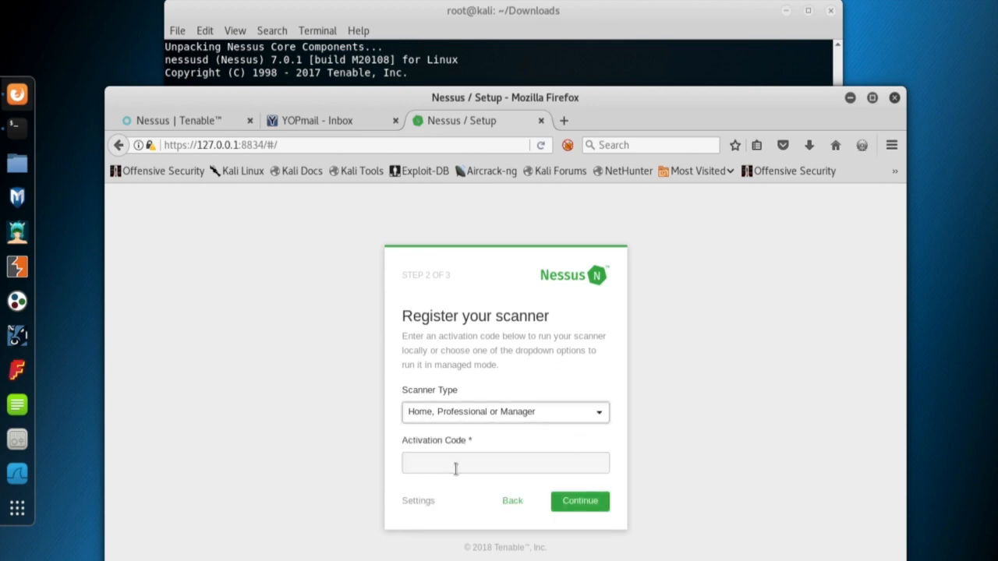
click(457, 468)
click(329, 121)
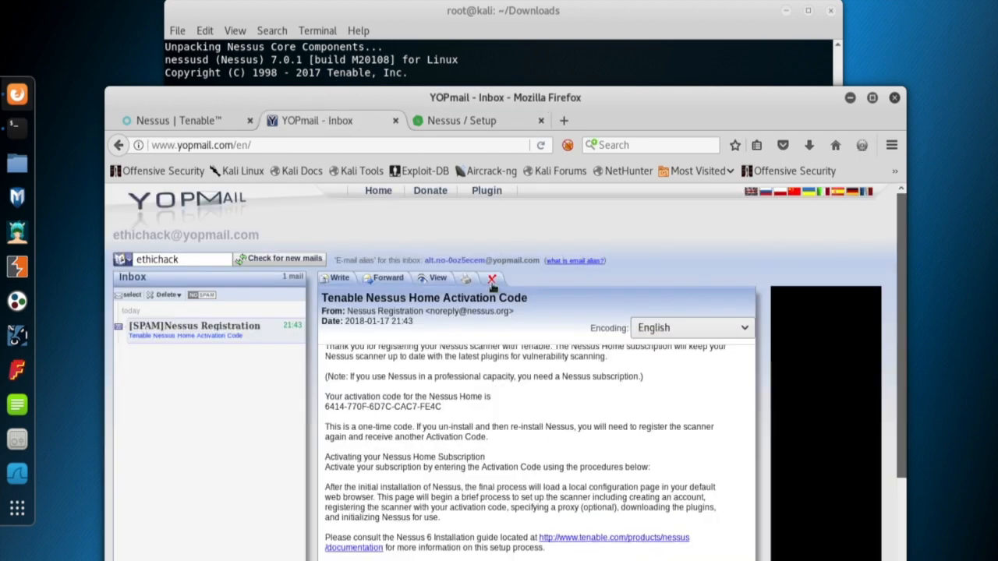
drag(325, 404, 443, 413)
key(ctrl+c)
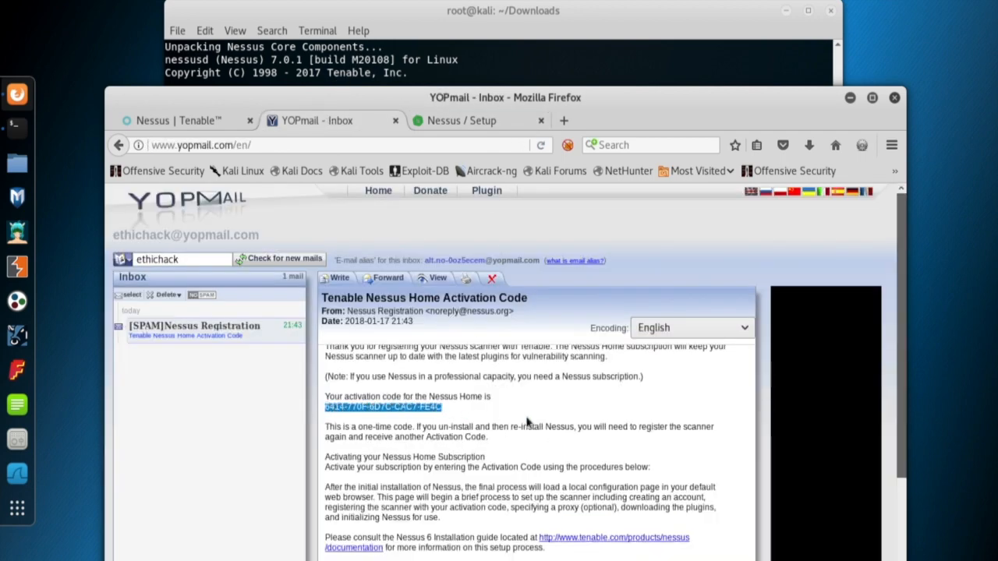
click(450, 121)
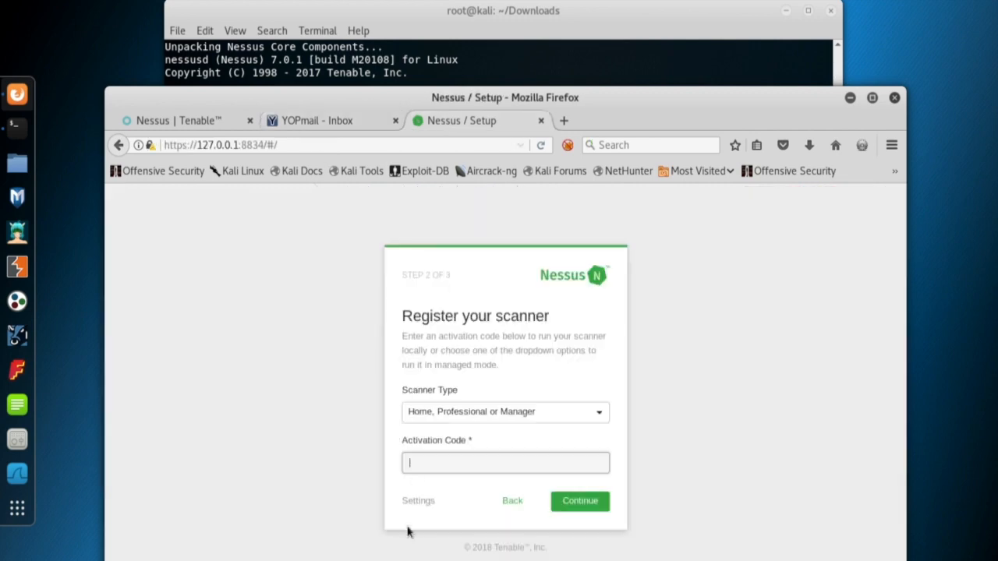
key(ctrl+v)
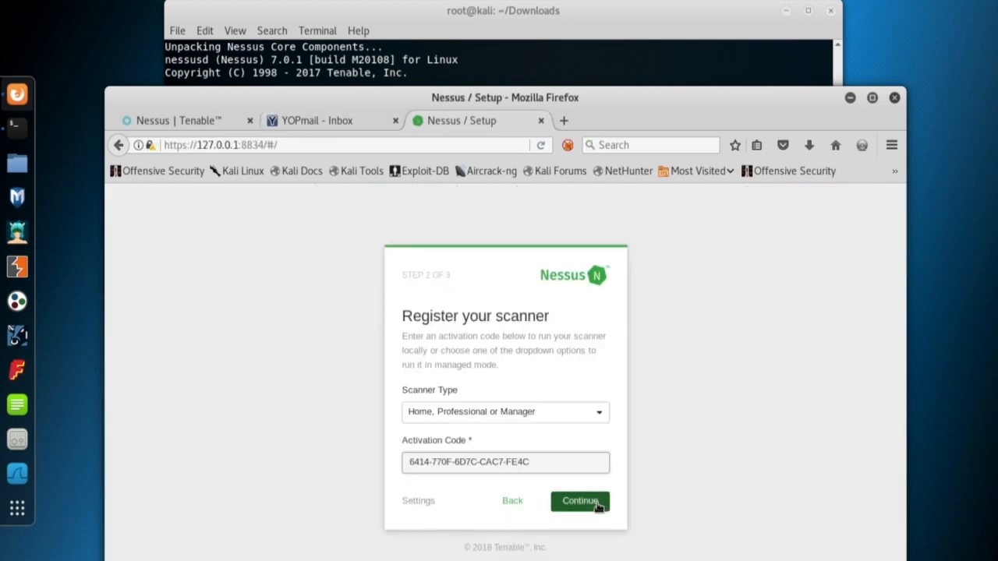
click(597, 503)
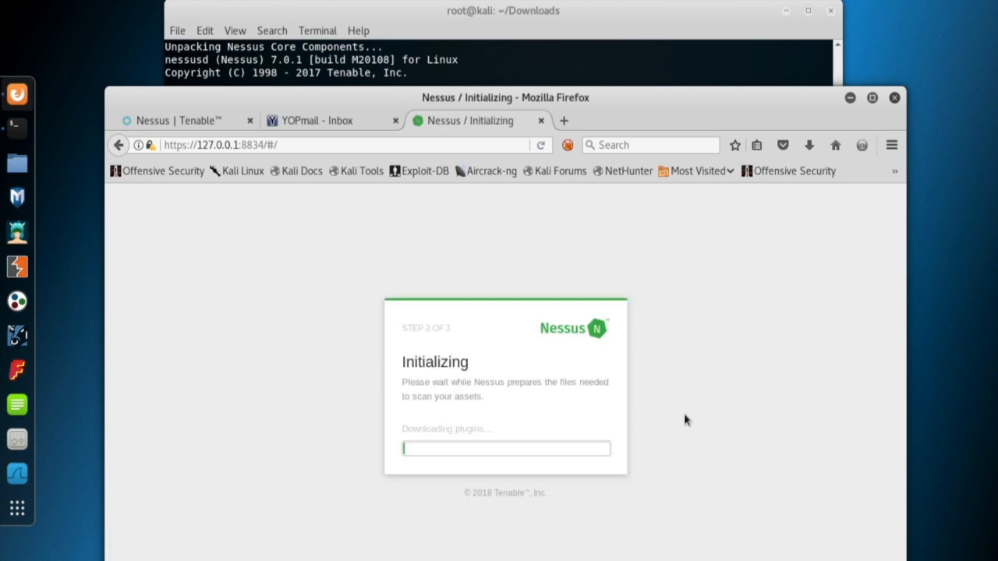
After the plugins finish downloading, start a New Scan from the My Scans page.
drag(658, 99, 661, 68)
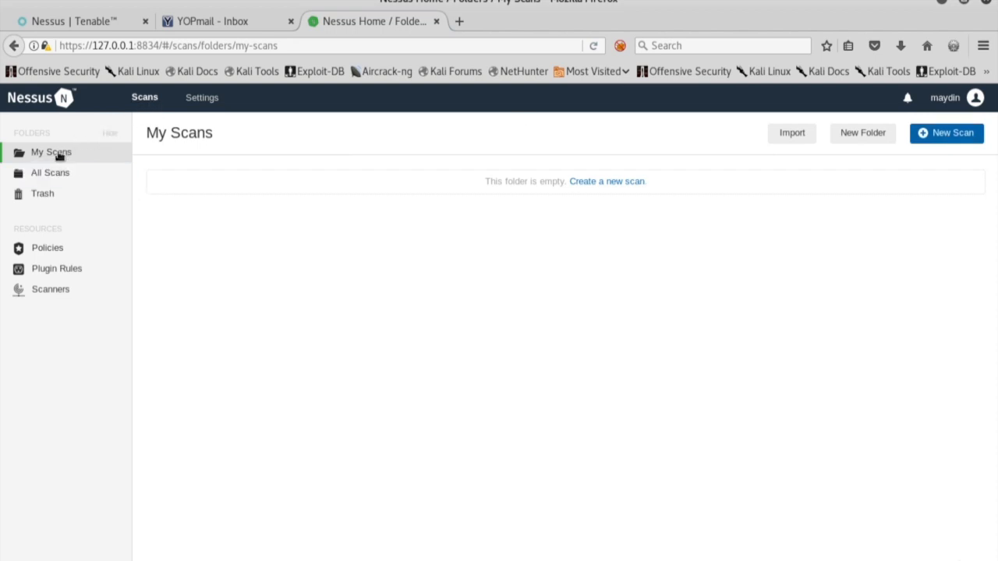
click(948, 135)
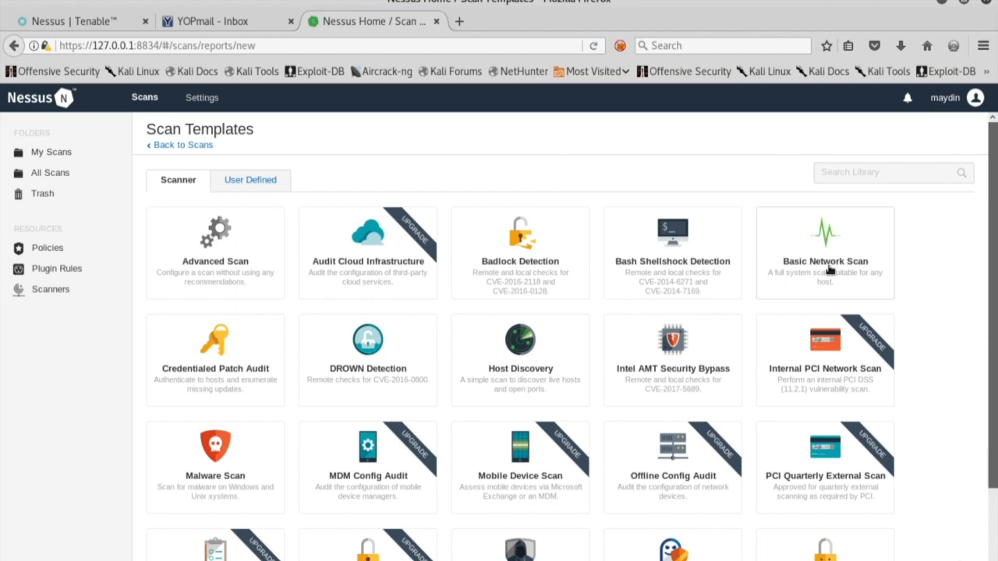
Close the stray Nessus Professional tab and bring up the User Defined scan templates.
click(831, 383)
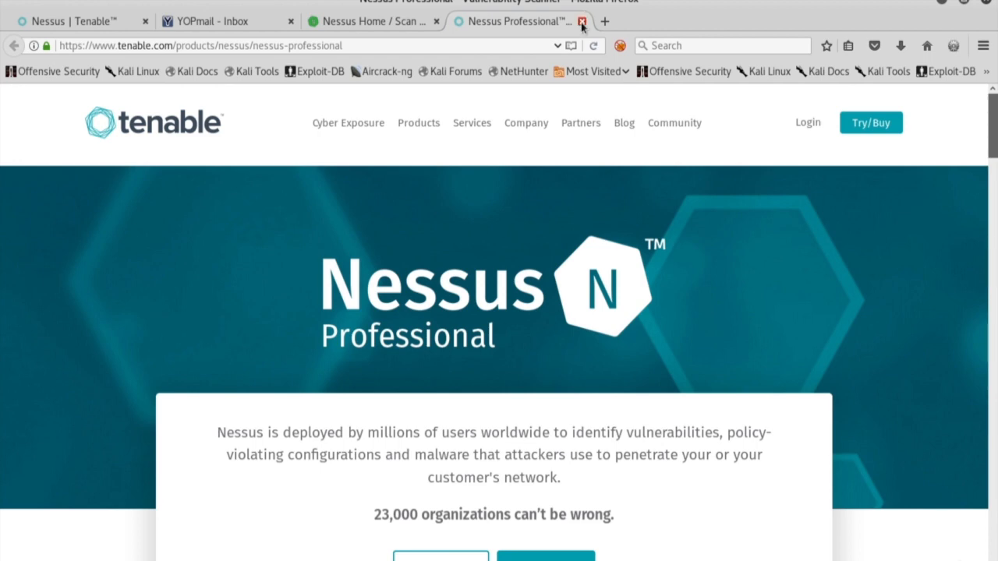
click(581, 21)
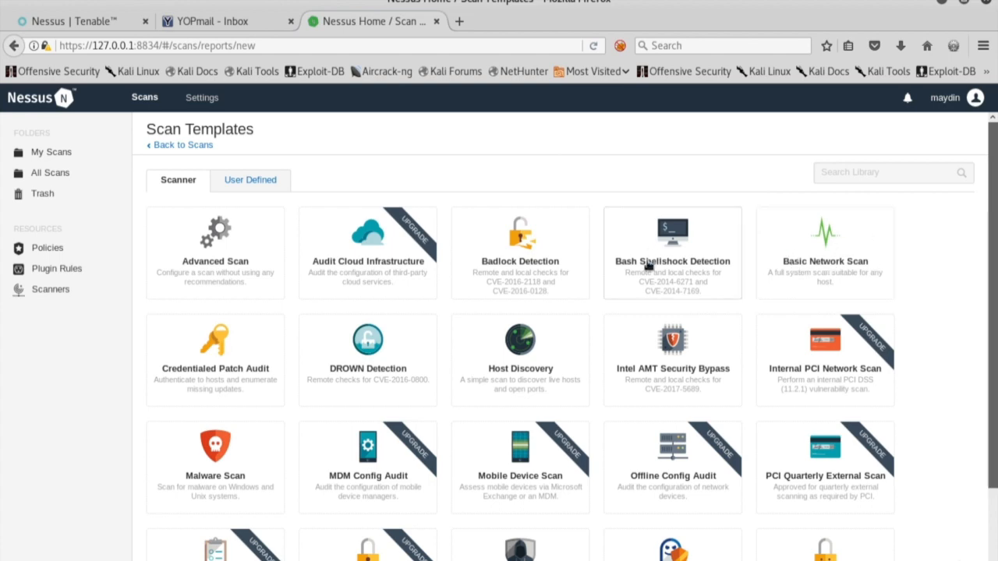
click(243, 186)
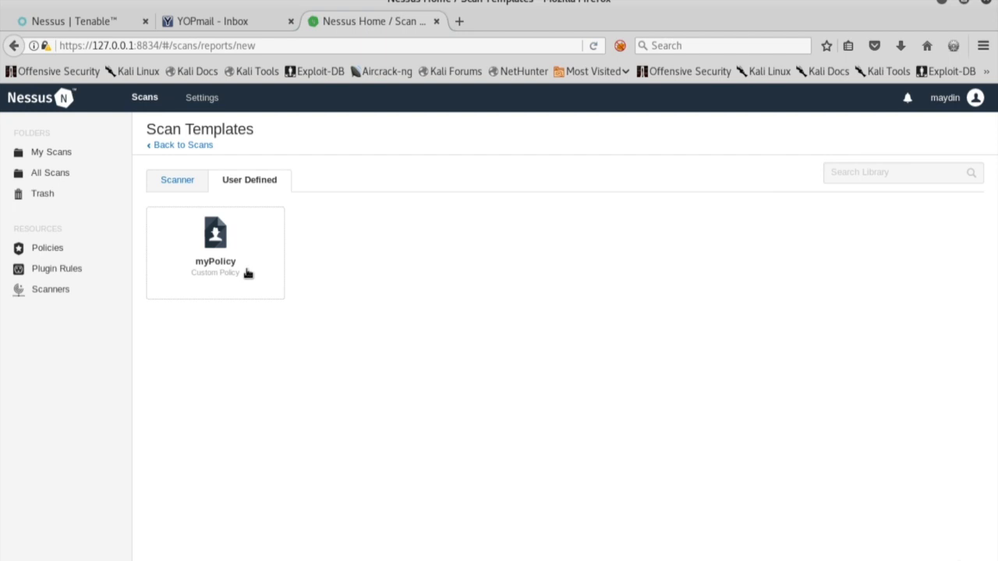
Create a scan from myPolicy named myScan with description 'The First One'.
click(247, 273)
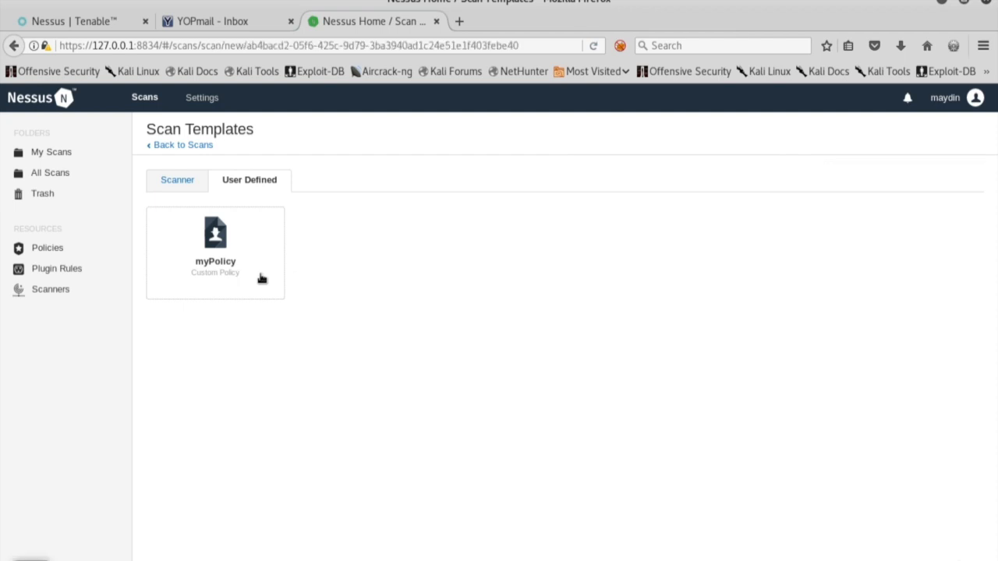
click(470, 234)
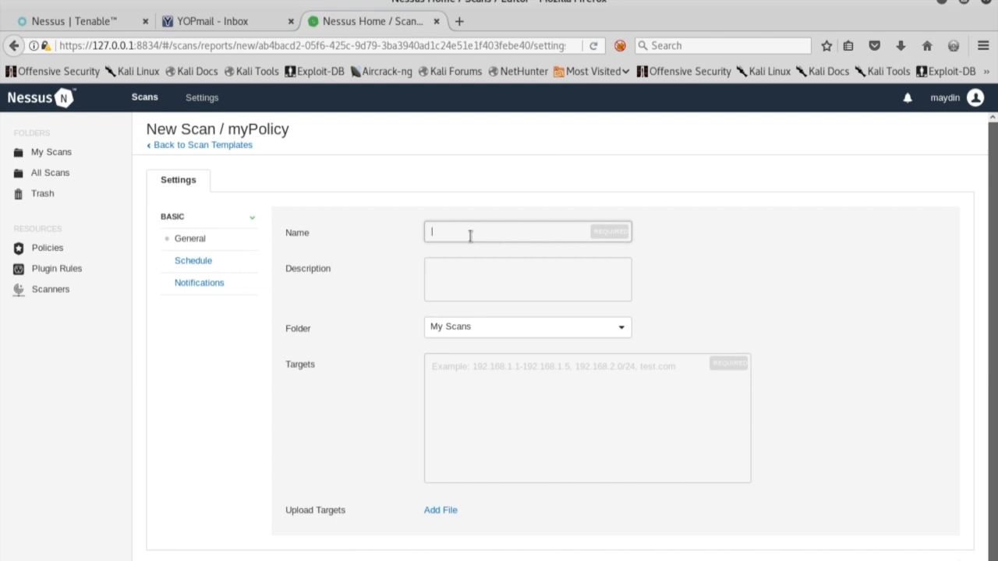
text(myScan)
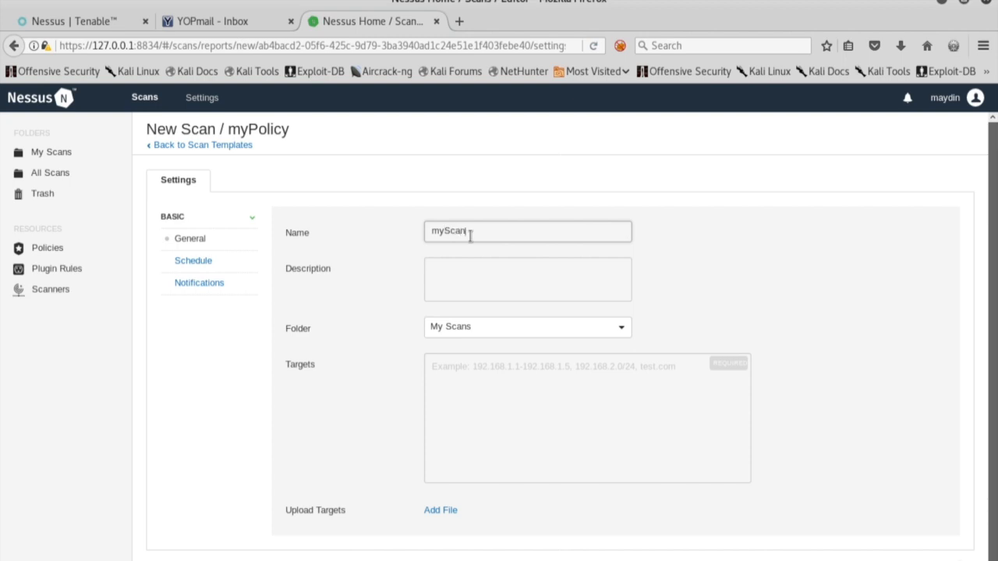
key(Tab)
text(The)
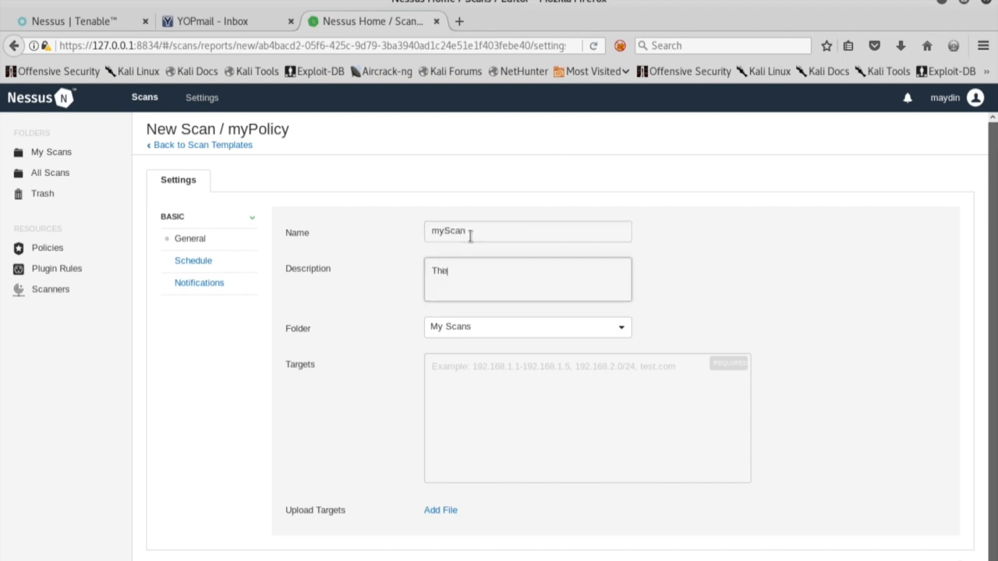
text( First One)
key(Tab)
Keep the scan in My Scans and enter targets 172.16.99.139 and 172.16.99.206.
click(554, 334)
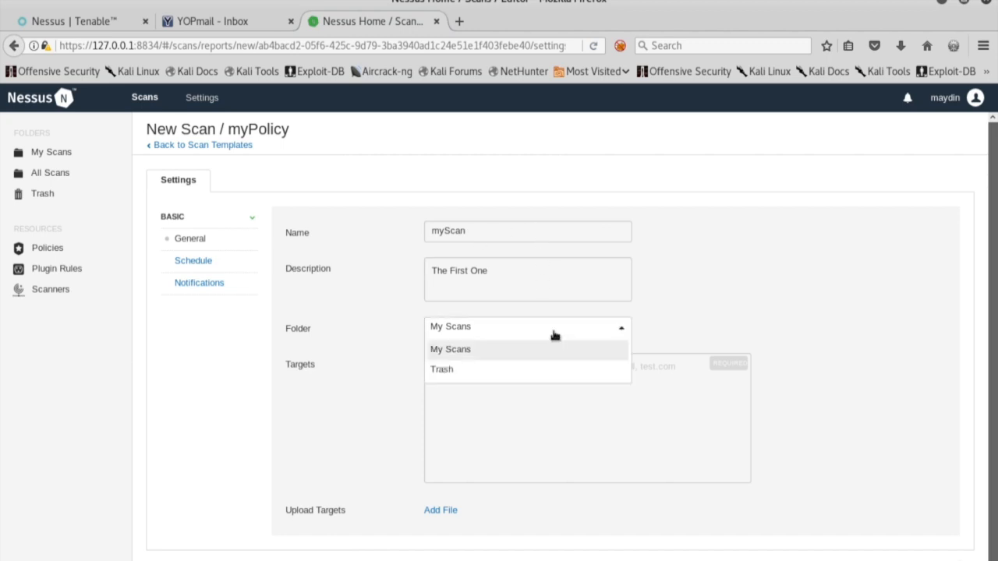
click(554, 334)
click(547, 378)
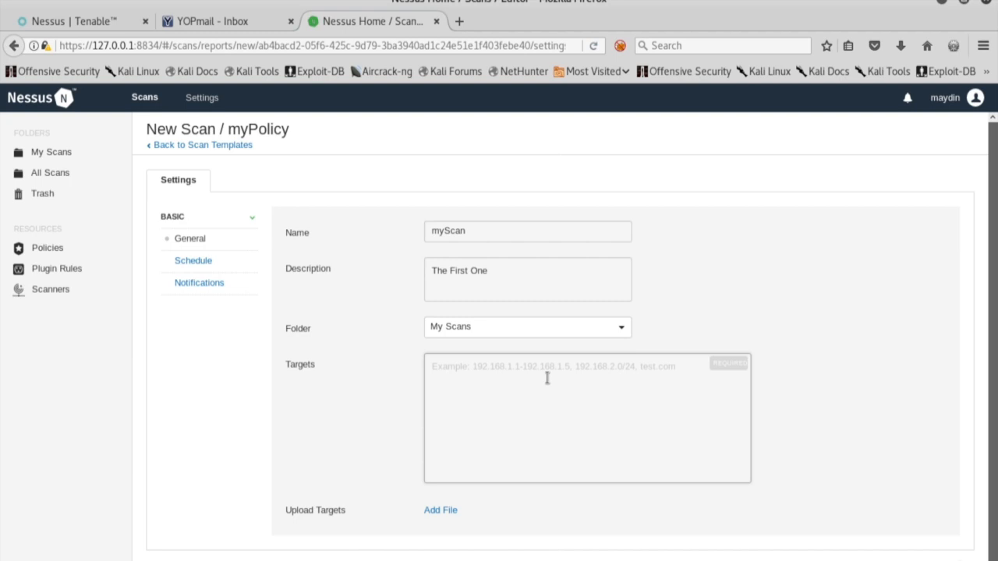
text(17)
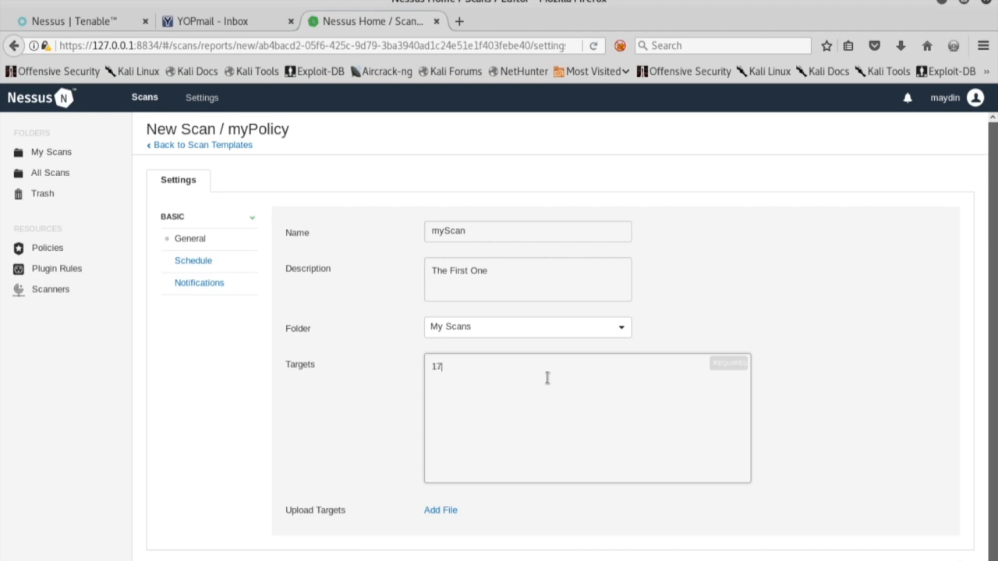
text(2.16.99.139 )
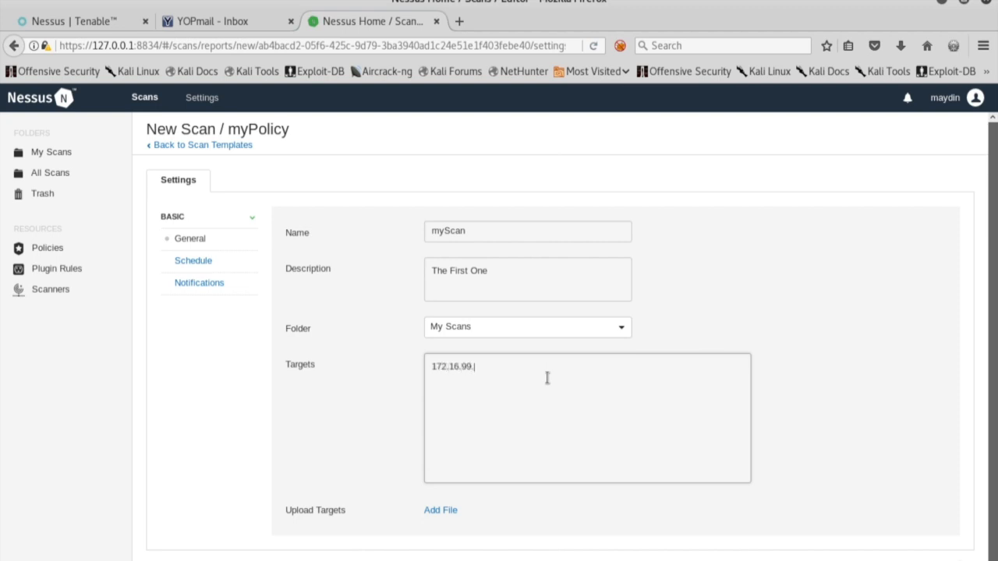
text(172.16.99.206)
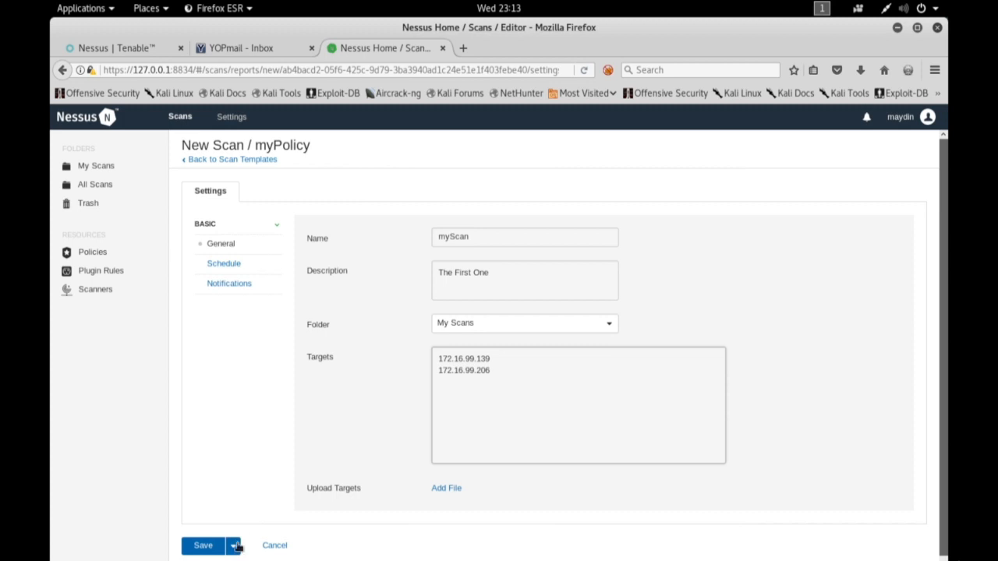
Save myScan and launch it immediately.
click(235, 544)
click(208, 560)
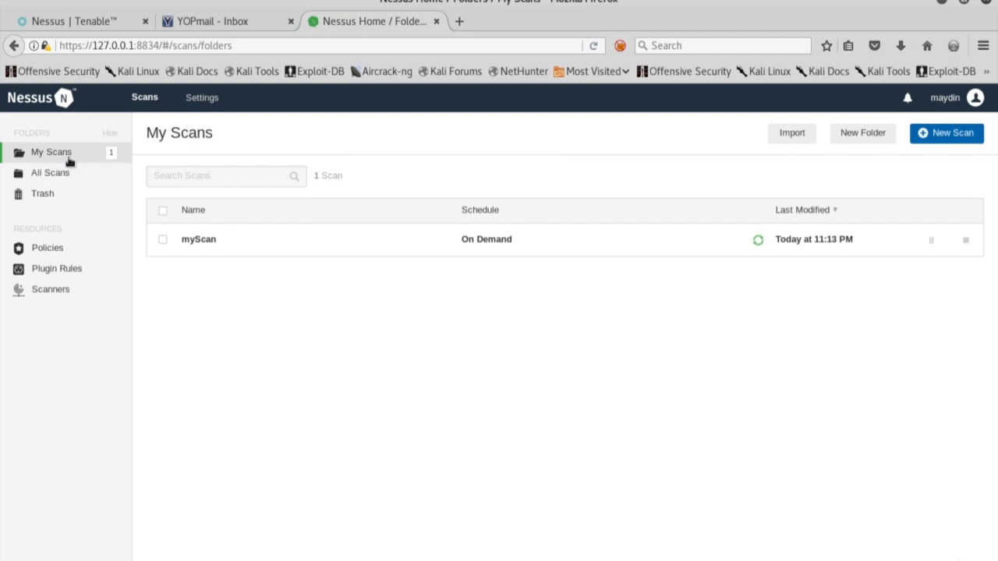
Open myScan's results, review the Vulnerabilities list, then go back to the two hosts.
click(200, 242)
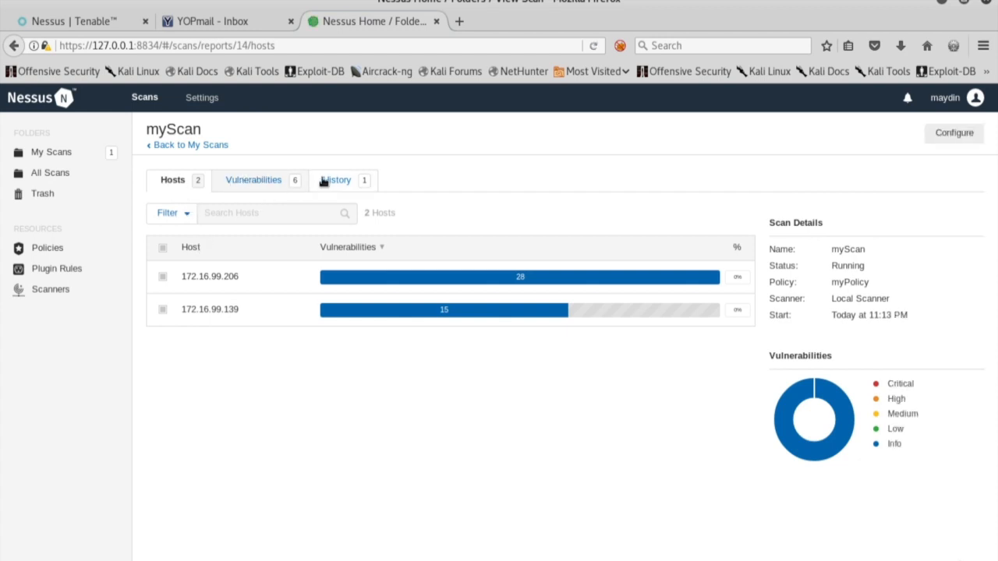
click(256, 186)
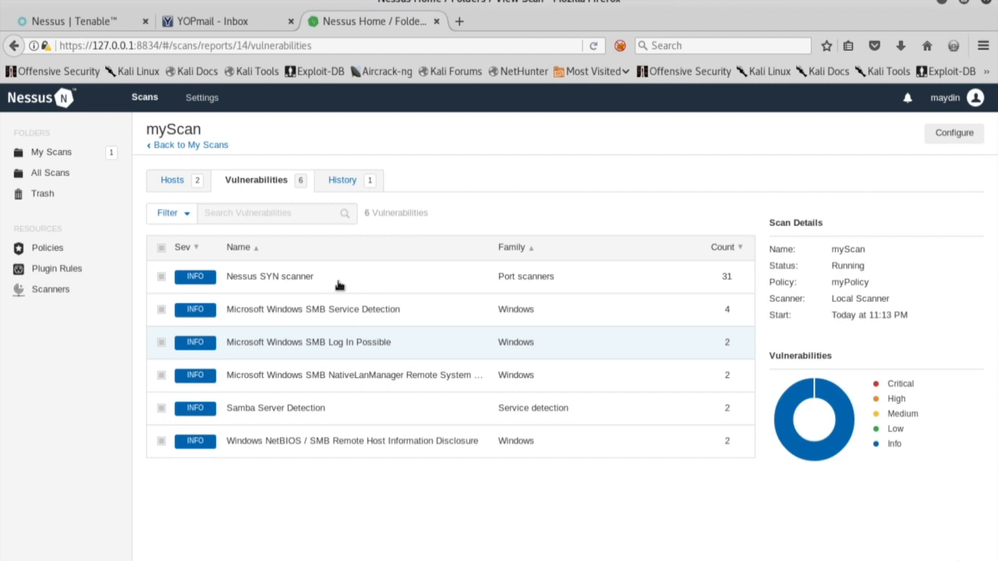
click(171, 181)
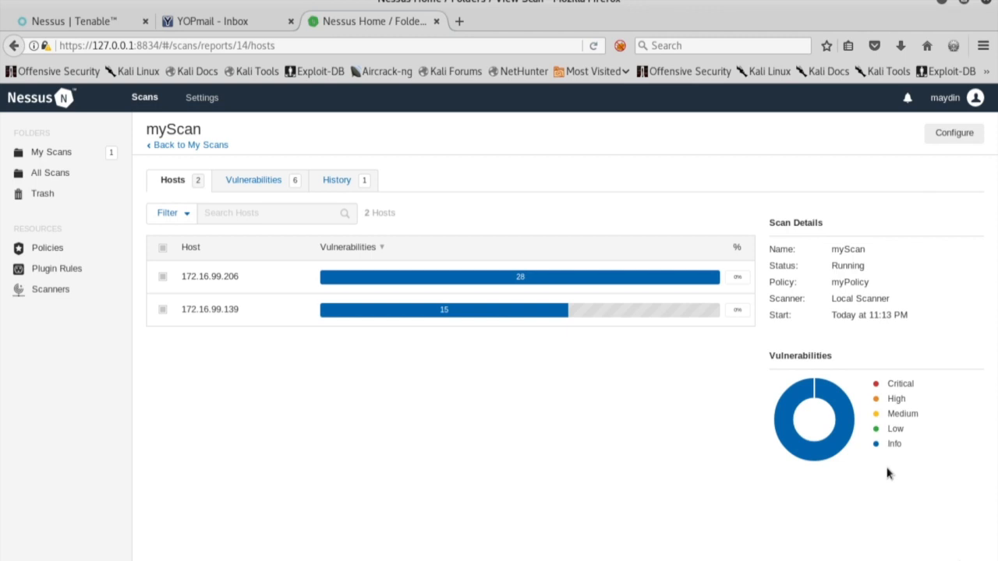
mouse_move(904, 445)
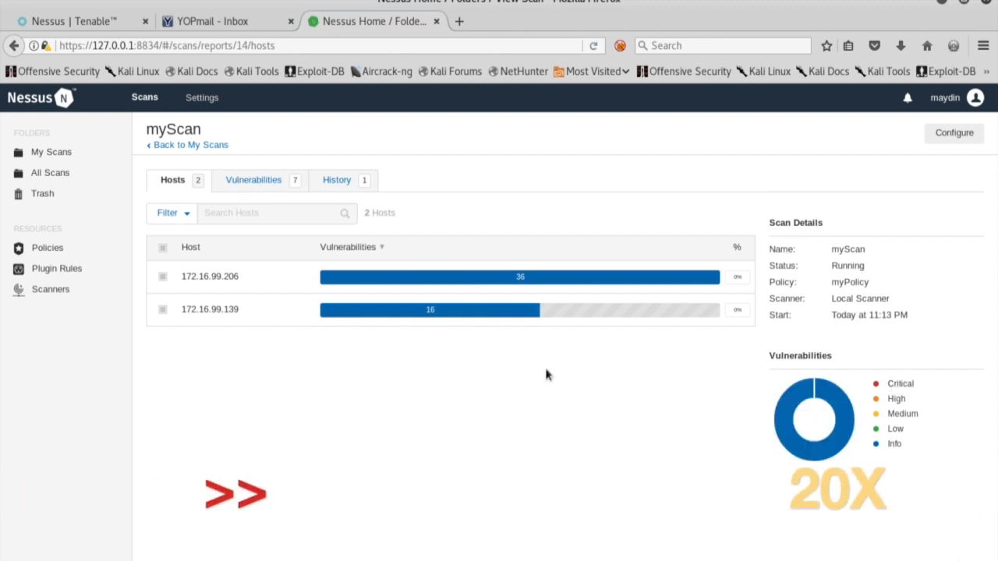
Repeatedly check 172.16.99.206's growing vulnerability list and return to the hosts overview.
click(195, 281)
click(189, 146)
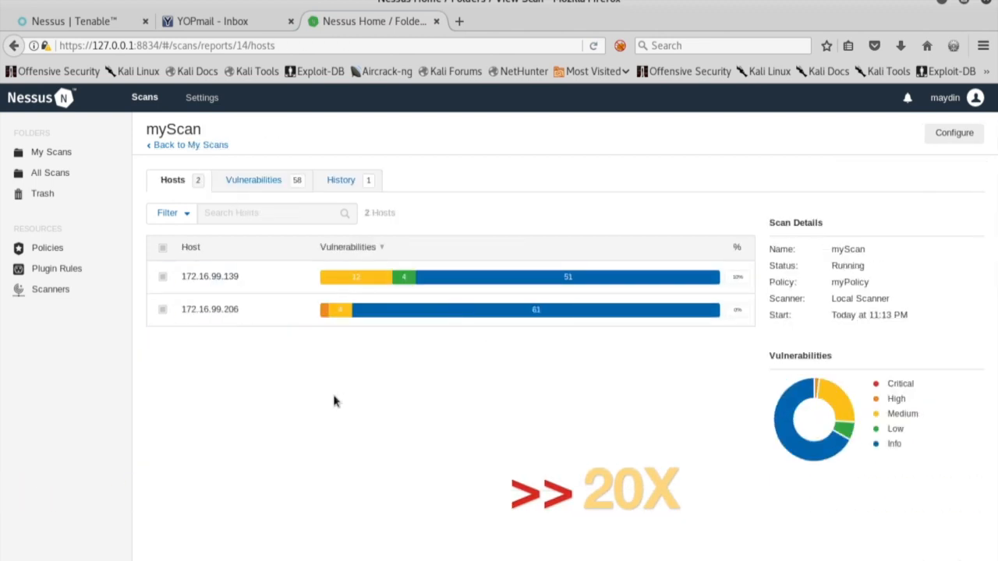
click(335, 310)
click(190, 145)
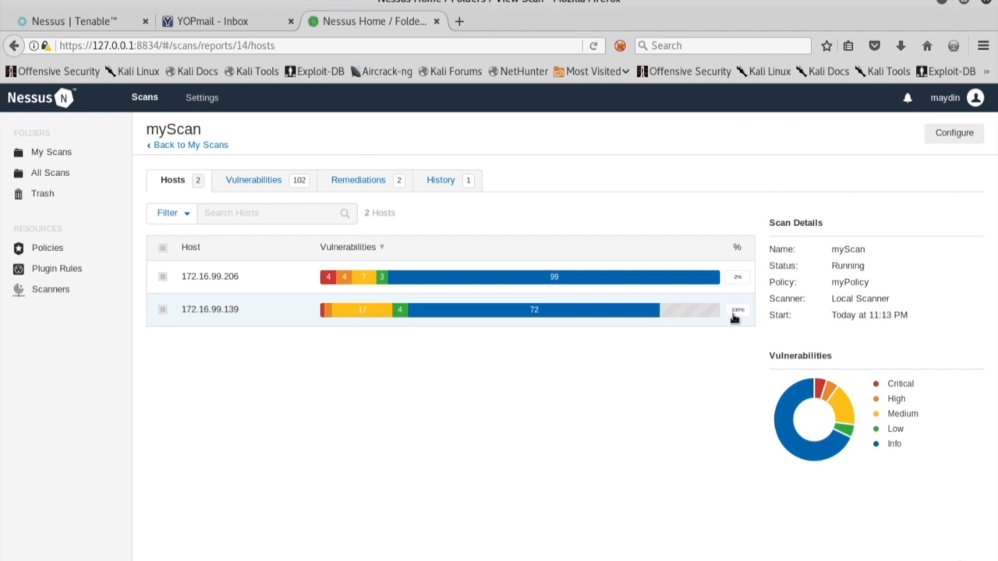
click(417, 277)
scroll(244, 288, down, 3)
scroll(244, 288, up, 5)
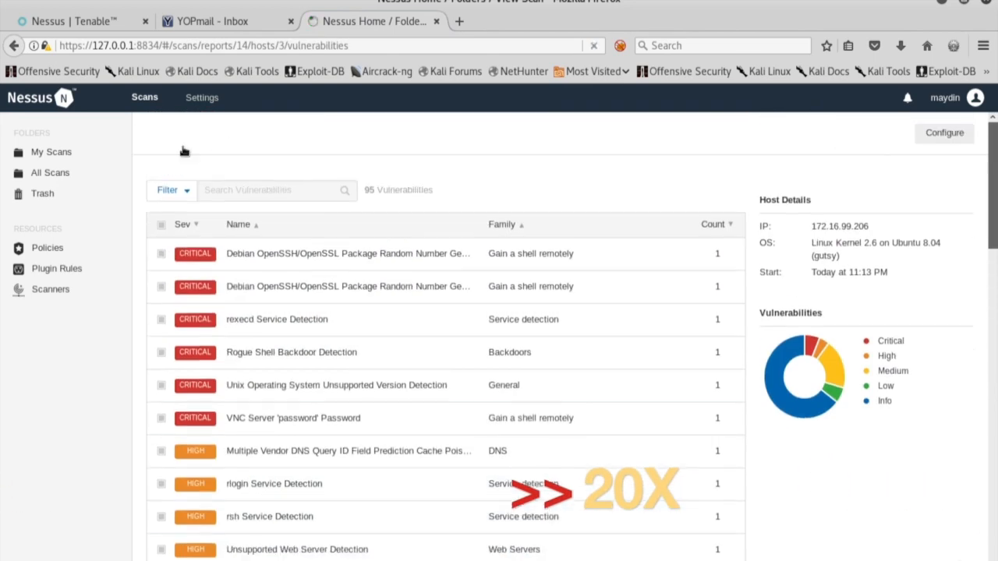
click(182, 148)
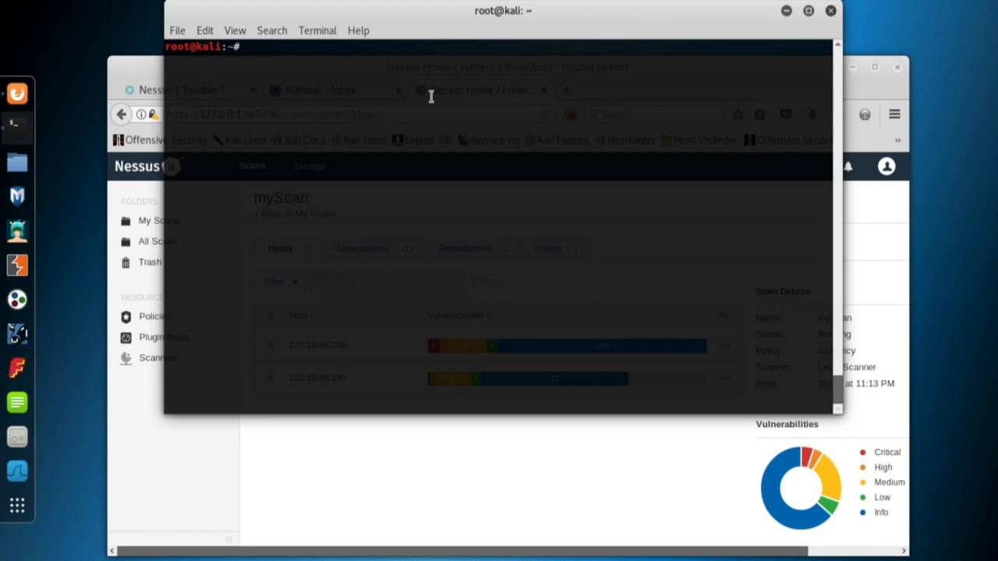
Ping 172.16.99.206 to confirm it replies, then stop the ping.
text(ping 172.16.99.20)
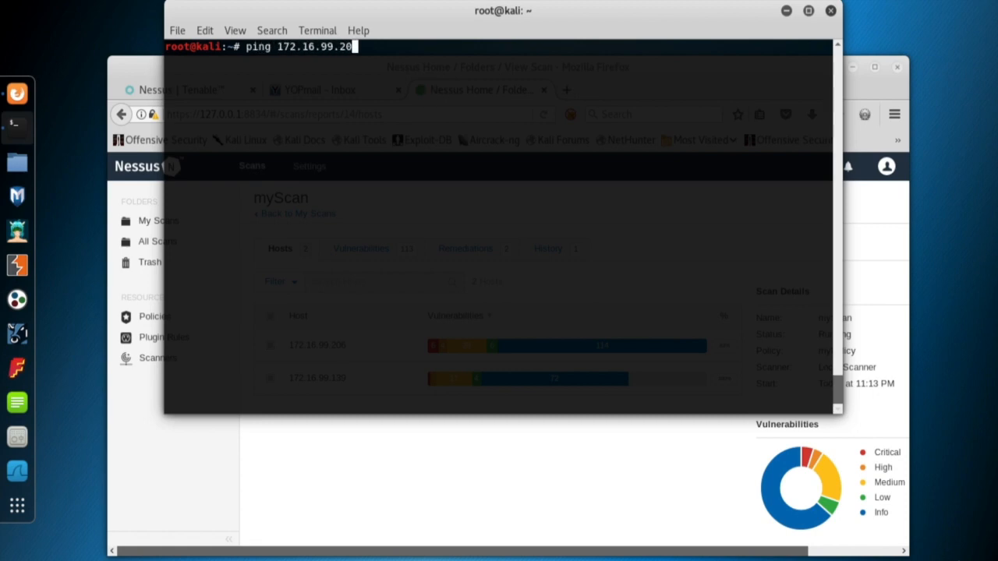
text(6)
key(Return)
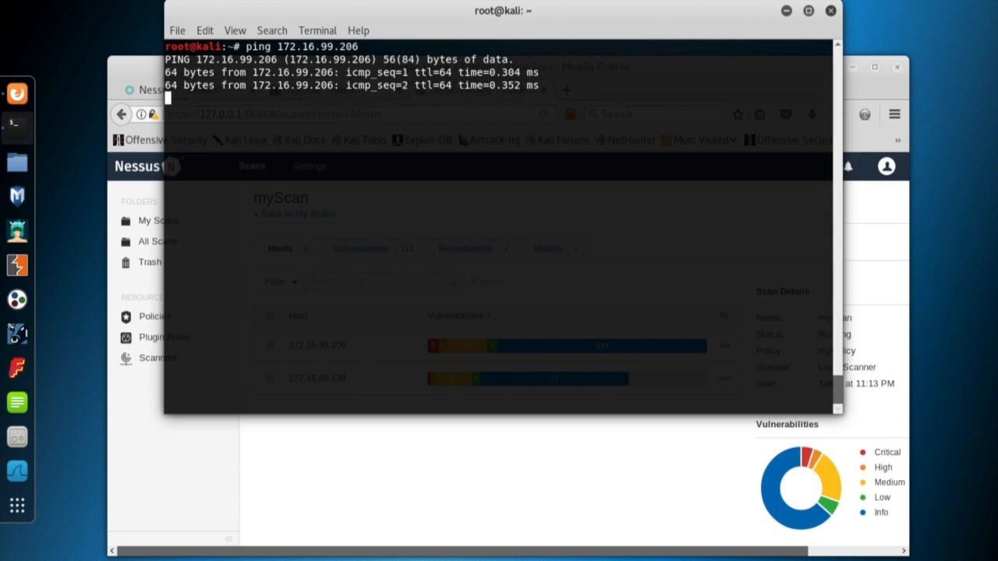
key(ctrl+c)
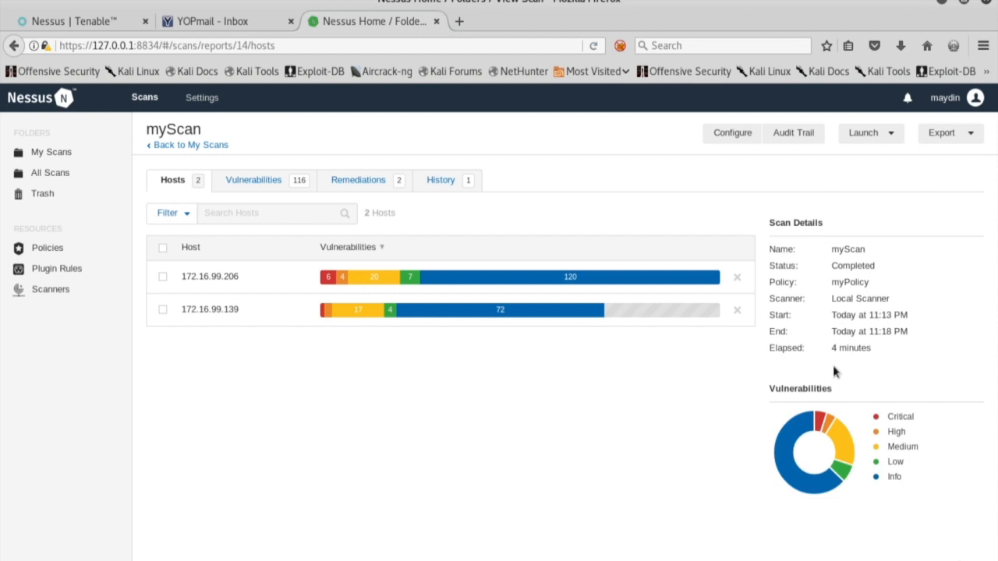
Show the completed list of 105 vulnerabilities for host 172.16.99.206.
click(257, 282)
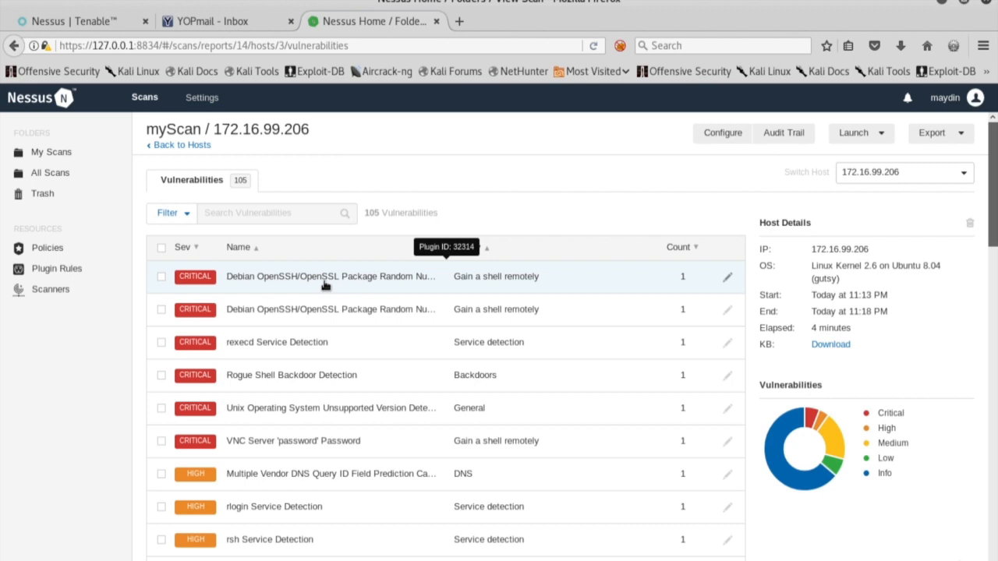
click(325, 285)
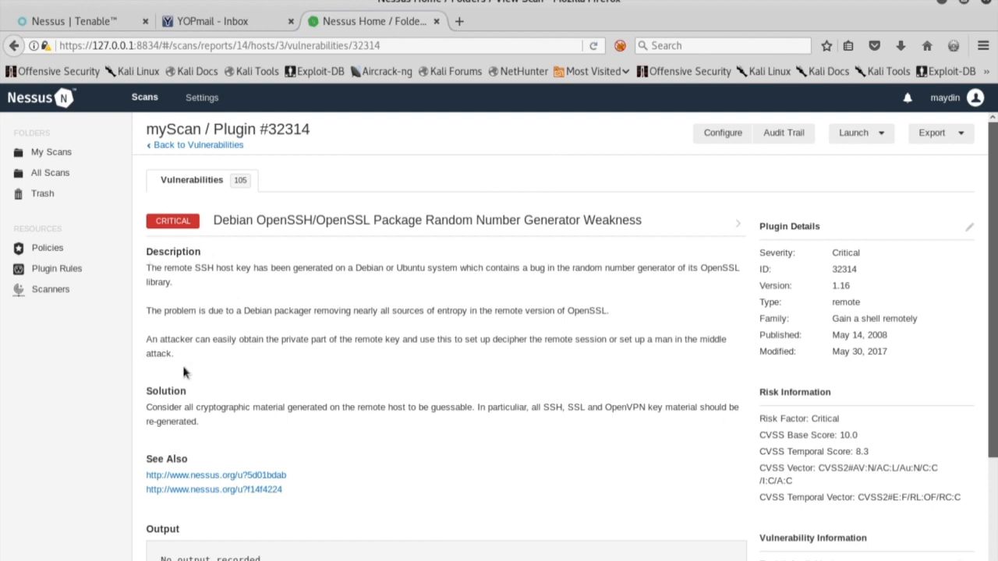
scroll(487, 423, down, 1)
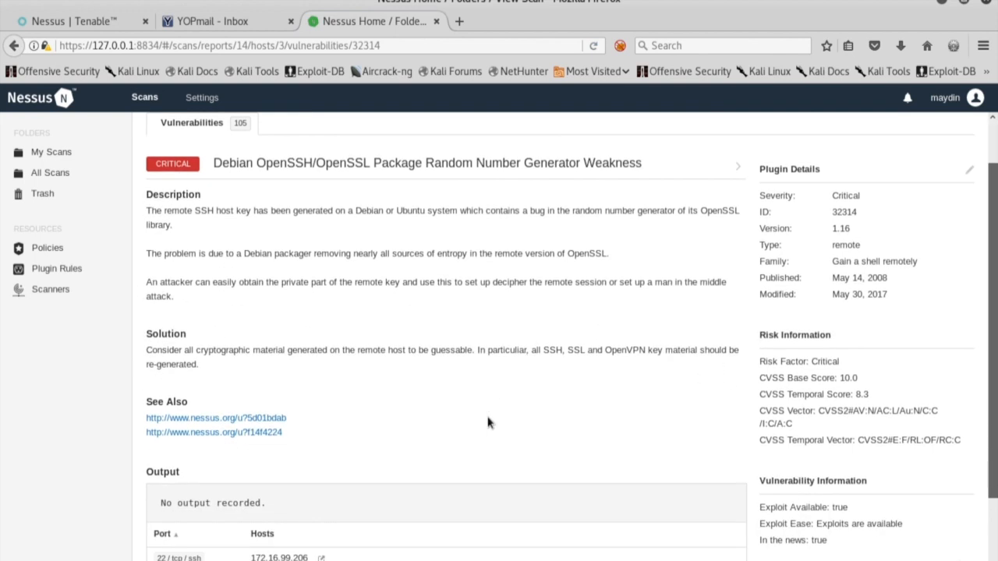
scroll(488, 423, down, 1)
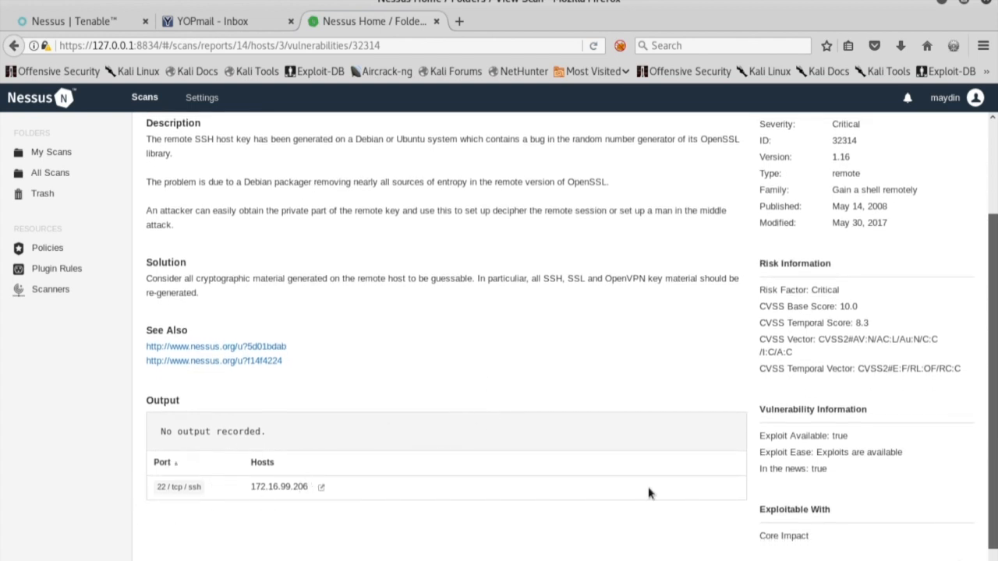
drag(995, 355, 995, 423)
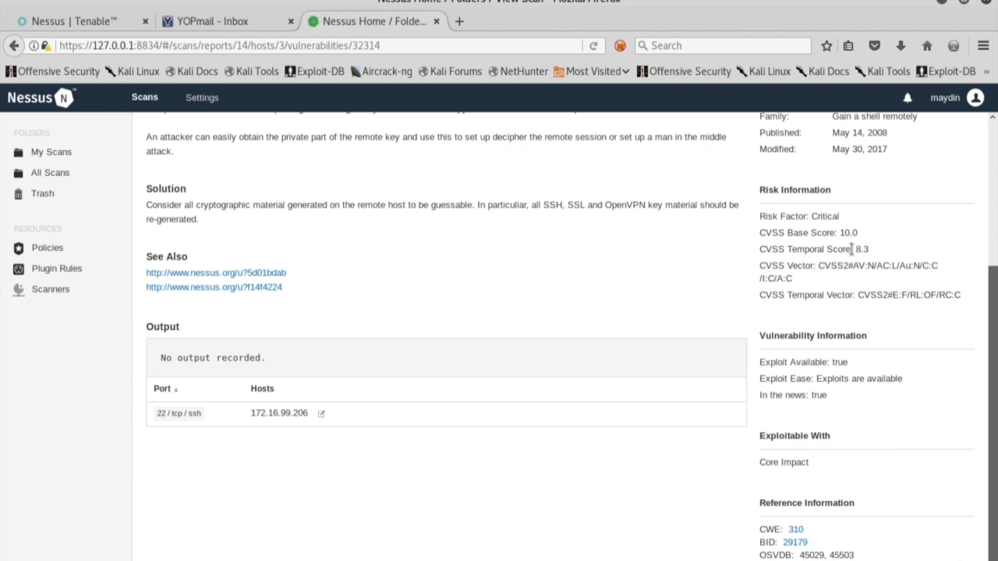
scroll(852, 249, up, 5)
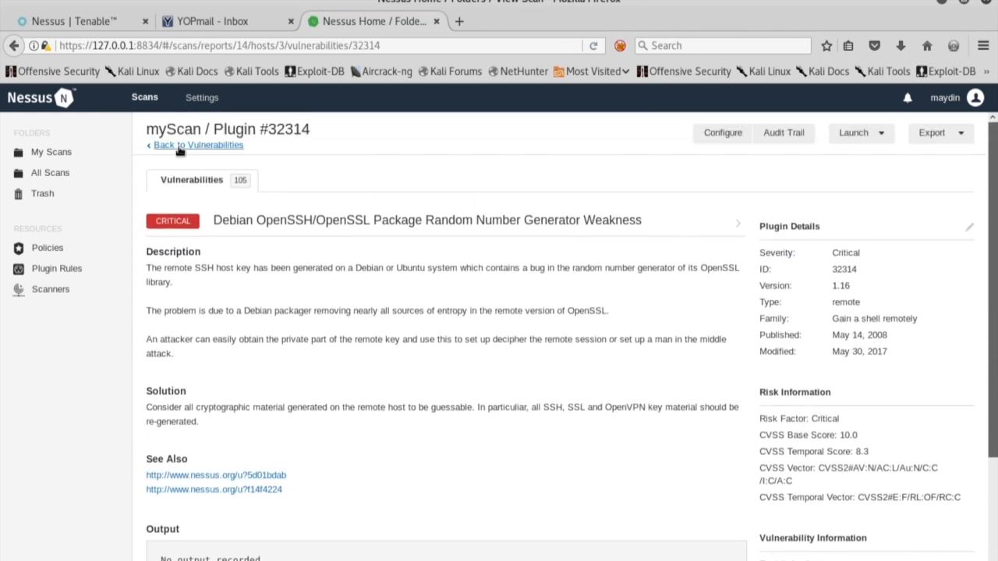
click(179, 146)
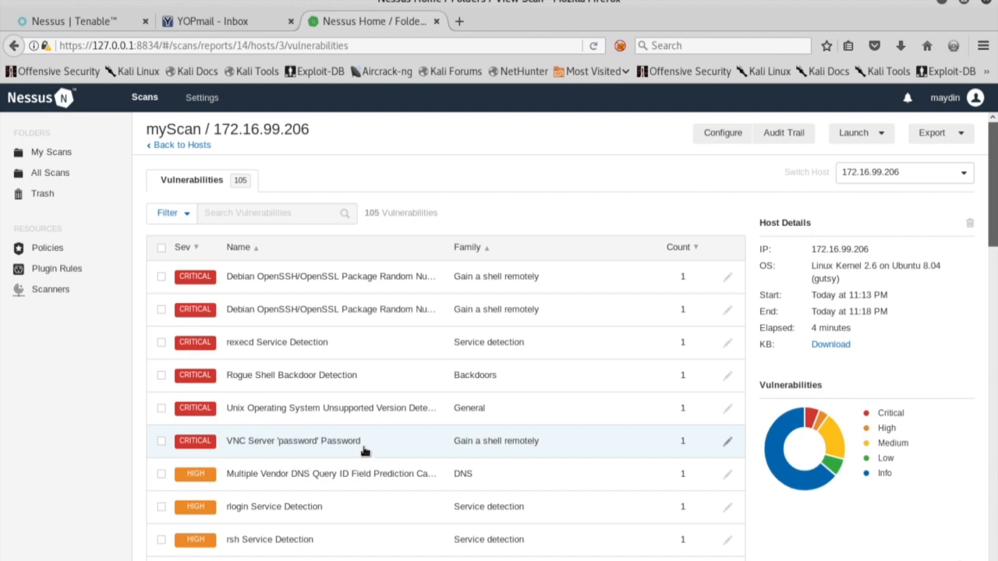
Open plugin 61708, VNC Server 'password' Password, and select 'password' in its title.
click(330, 451)
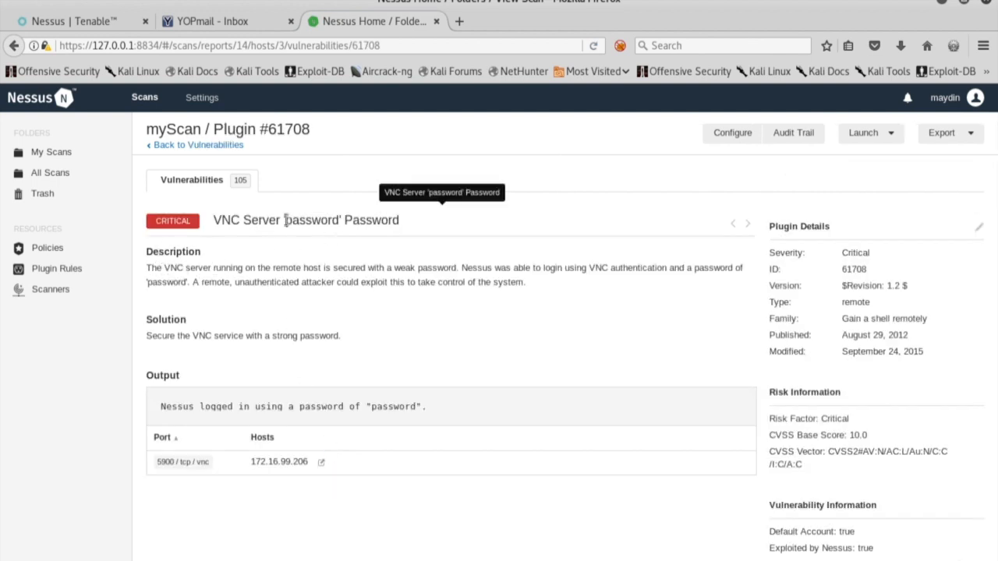
double_click(302, 221)
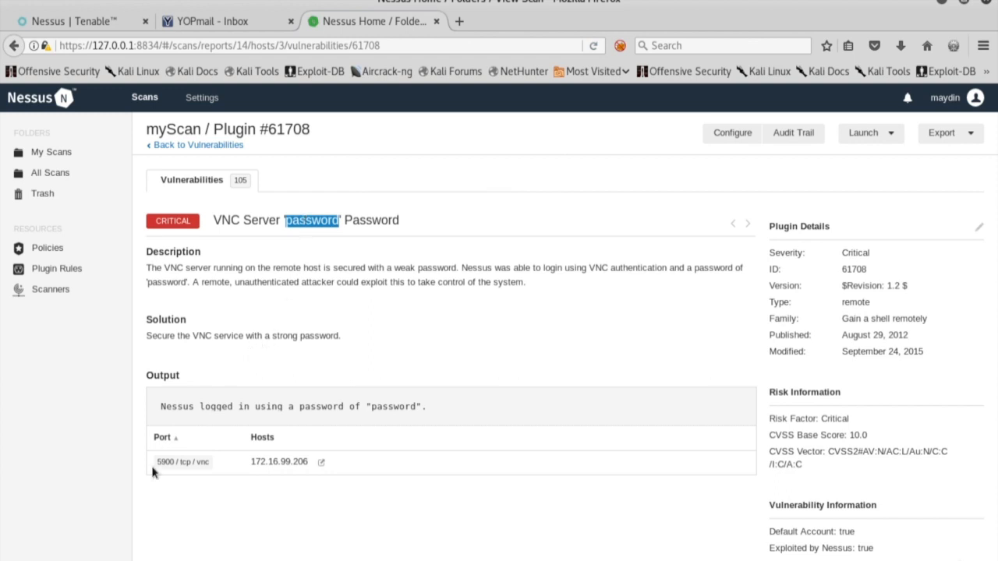
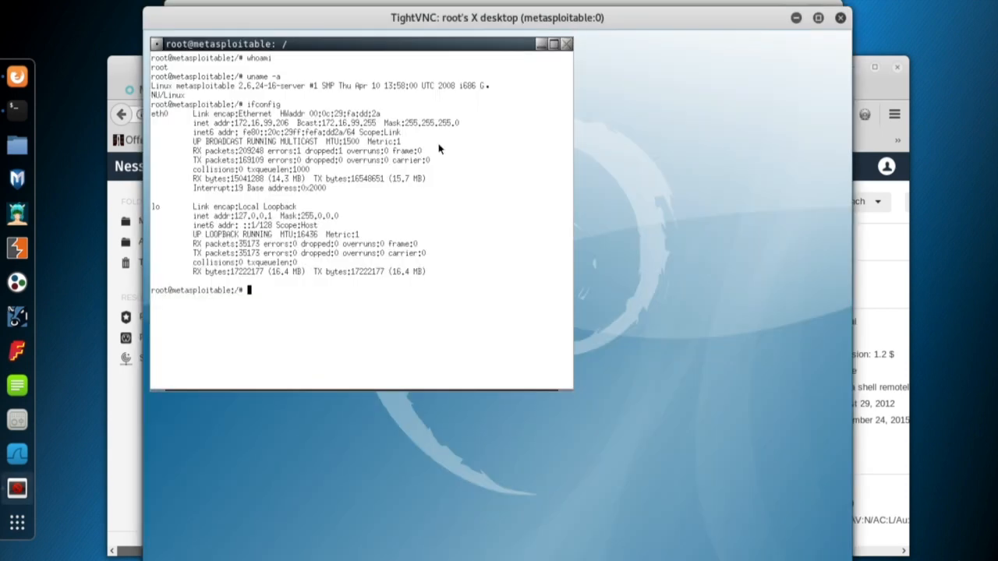
Run clear in the remote Metasploitable xterm to wipe the earlier output.
text(clear)
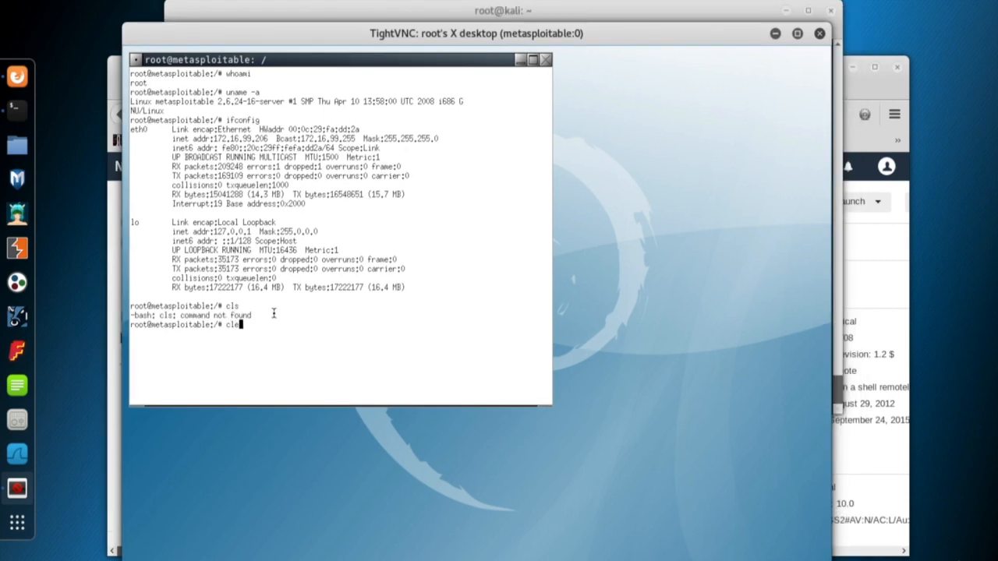
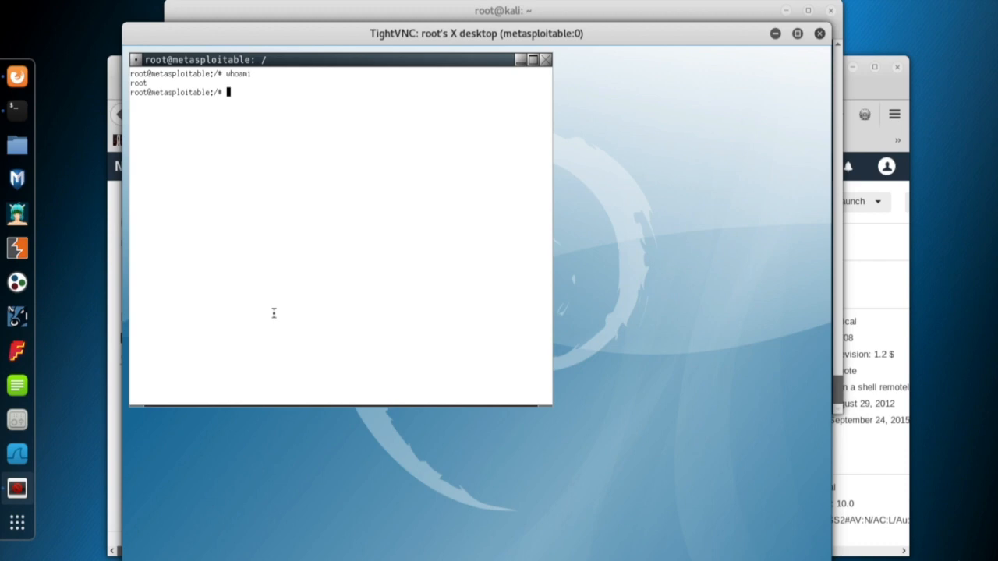
Run uname -a in the remote root shell to show the Linux 2.6.24-16-server i686 kernel details.
text(uname -a)
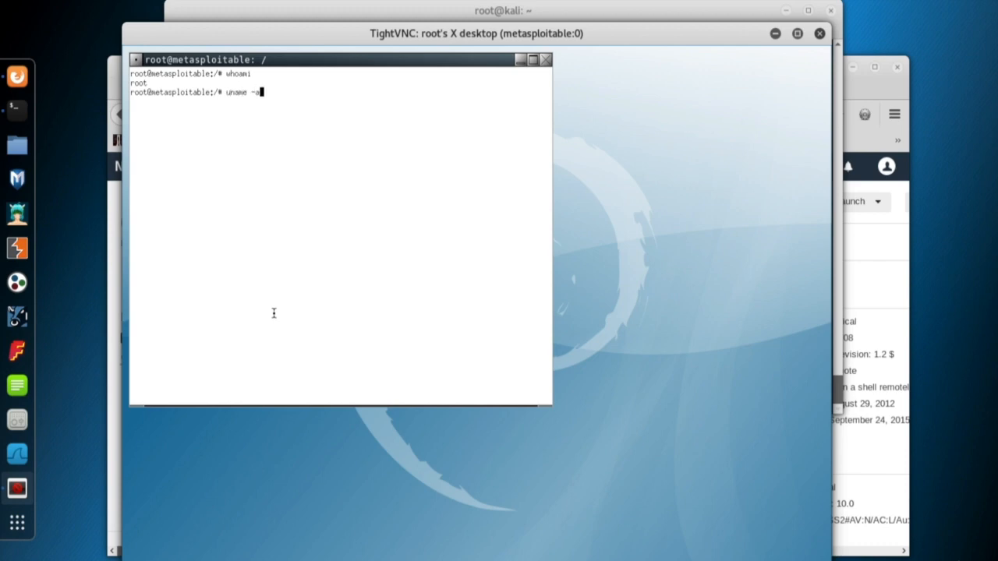
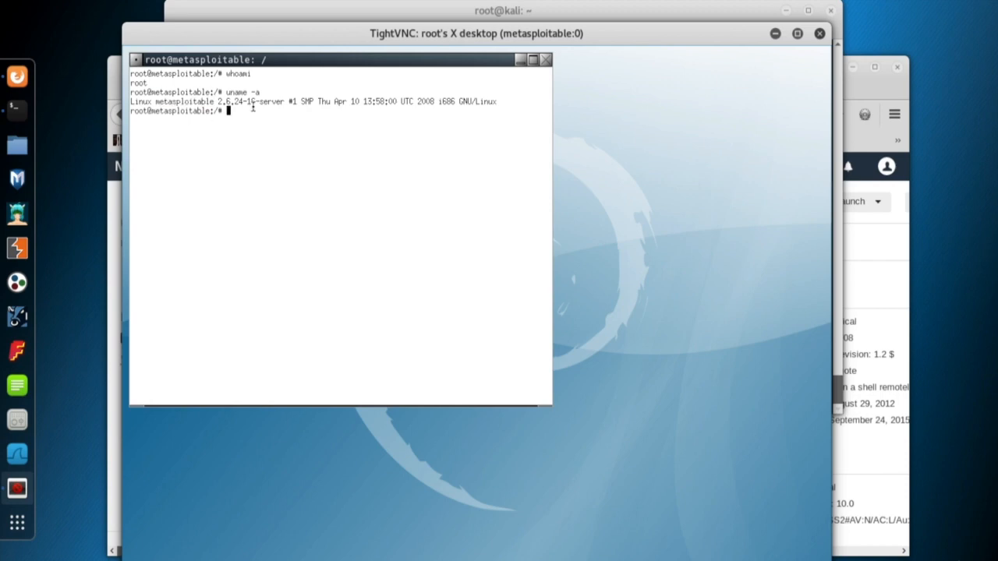
Run ifconfig in the root shell and highlight eth0's address 172.16.99.206.
text(ifconfig)
key(Return)
drag(210, 129, 271, 129)
List the root directory in detail with ls -al.
click(256, 298)
text(ls )
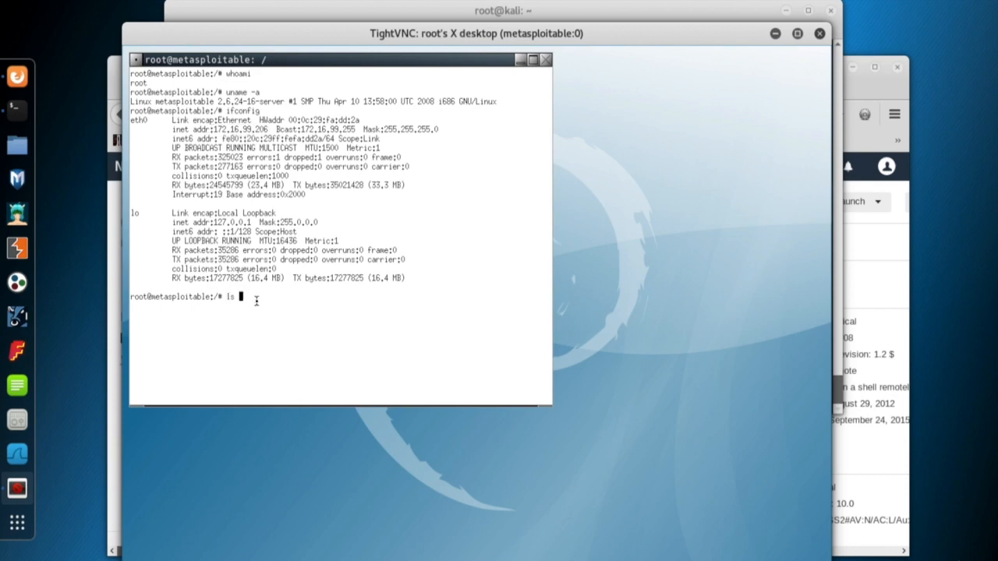
text(-al)
key(Return)
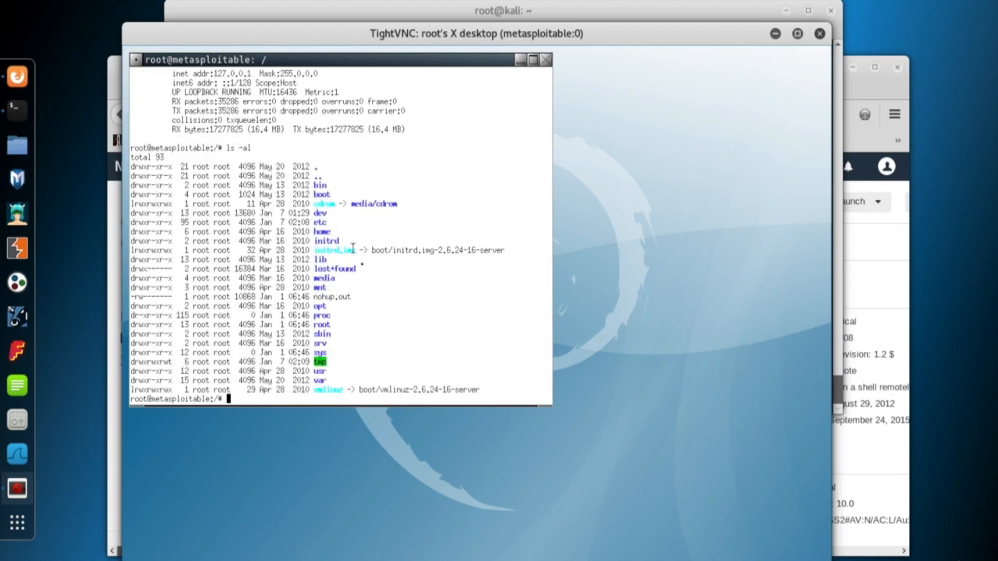